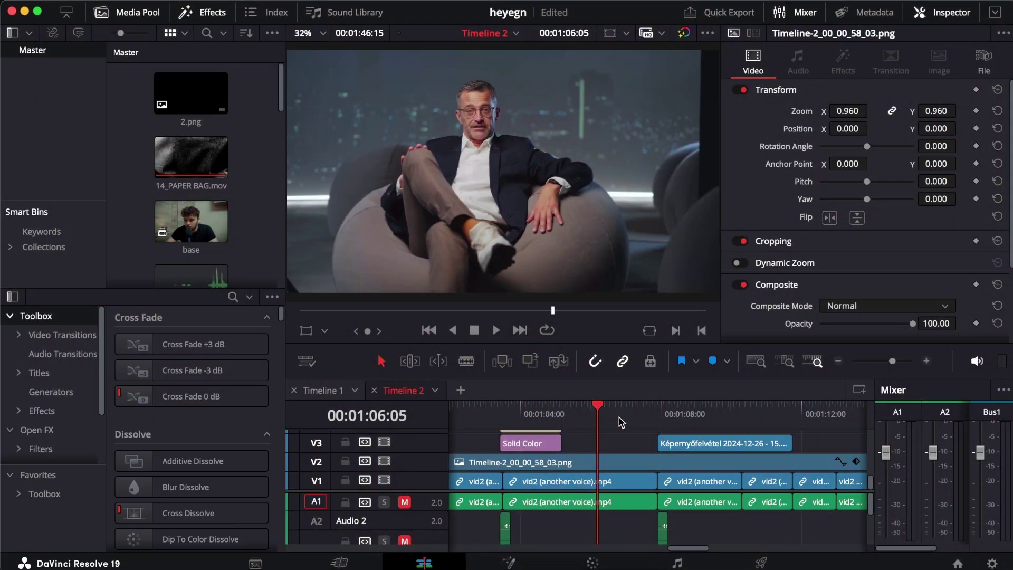
# Step: Preview the timeline and zoom in around the start of the V3 screen recording
pyautogui.press('space')
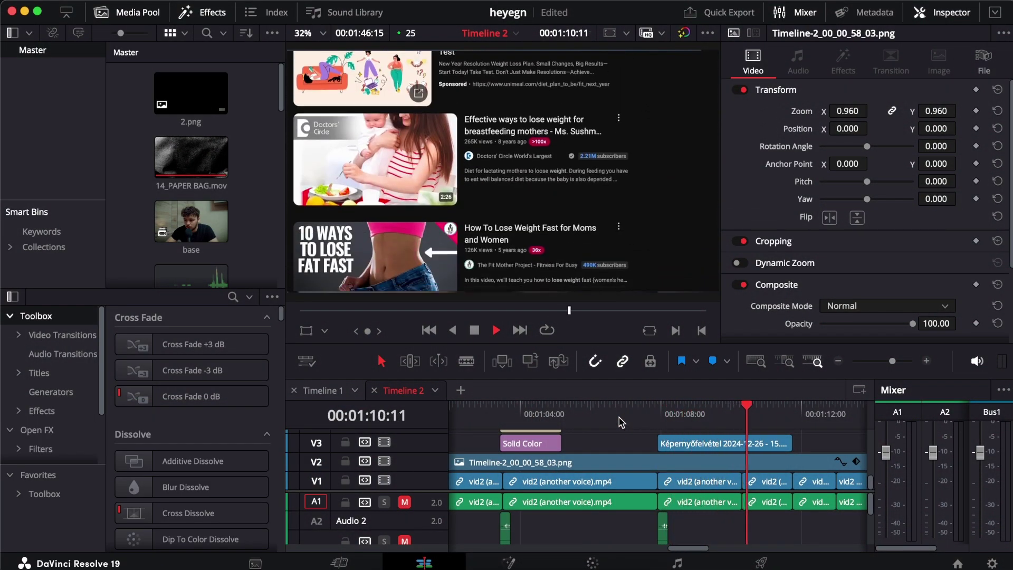
pyautogui.press('space')
pyautogui.click(620, 420)
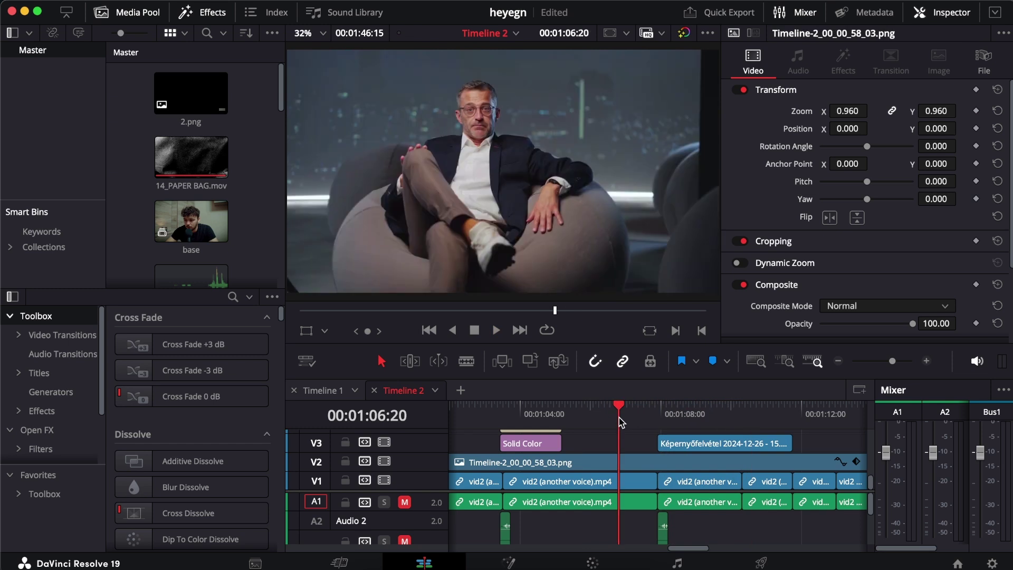
pyautogui.moveTo(621, 420); pyautogui.dragTo(663, 419)
pyautogui.press('super+equal')
# Step: Try a Position keyframe lowering the V3 clip to about -319, then undo it
pyautogui.click(687, 447)
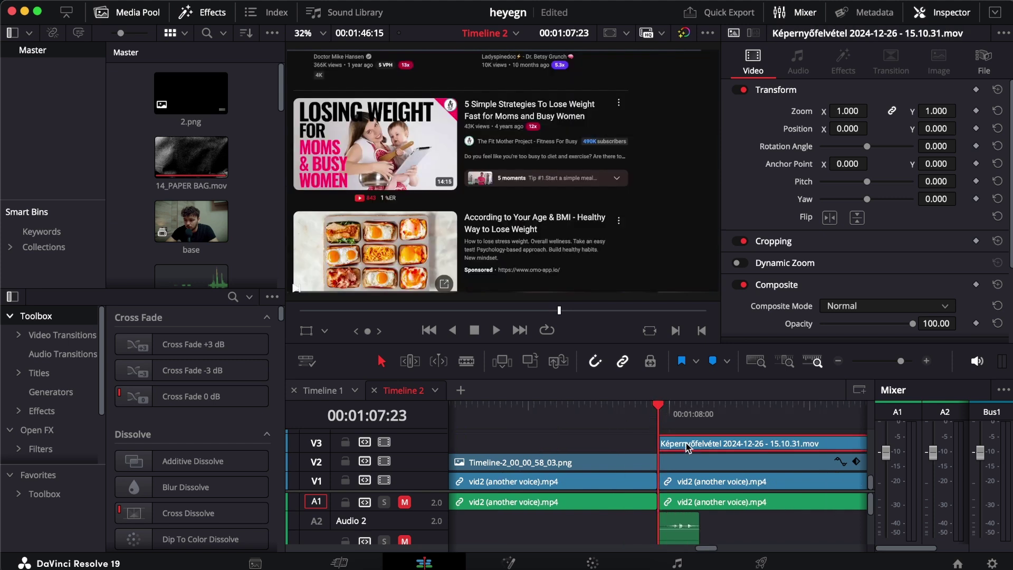
pyautogui.press('Right')
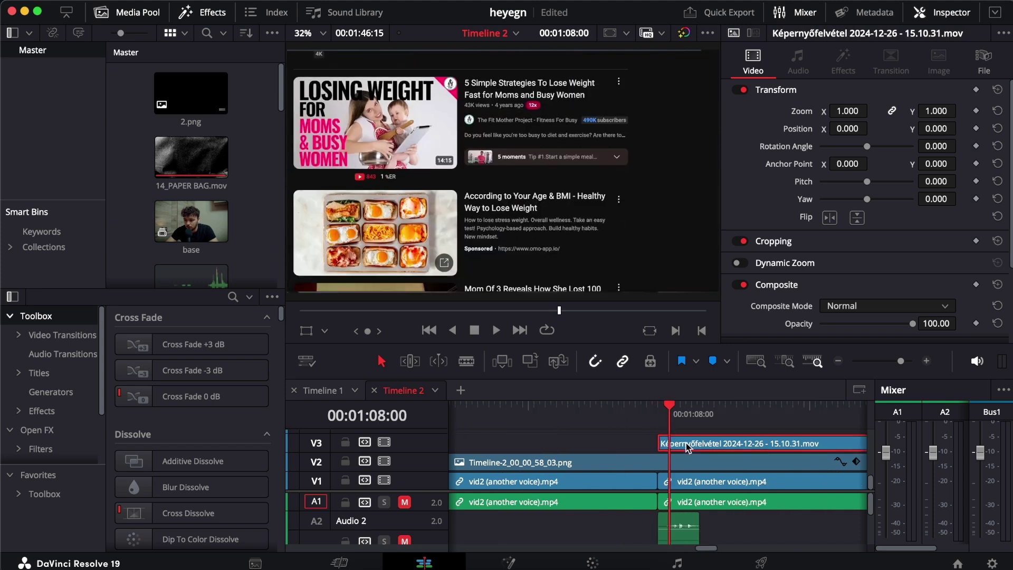
pyautogui.click(976, 128)
pyautogui.press('Left')
pyautogui.moveTo(937, 128); pyautogui.dragTo(952, 130)
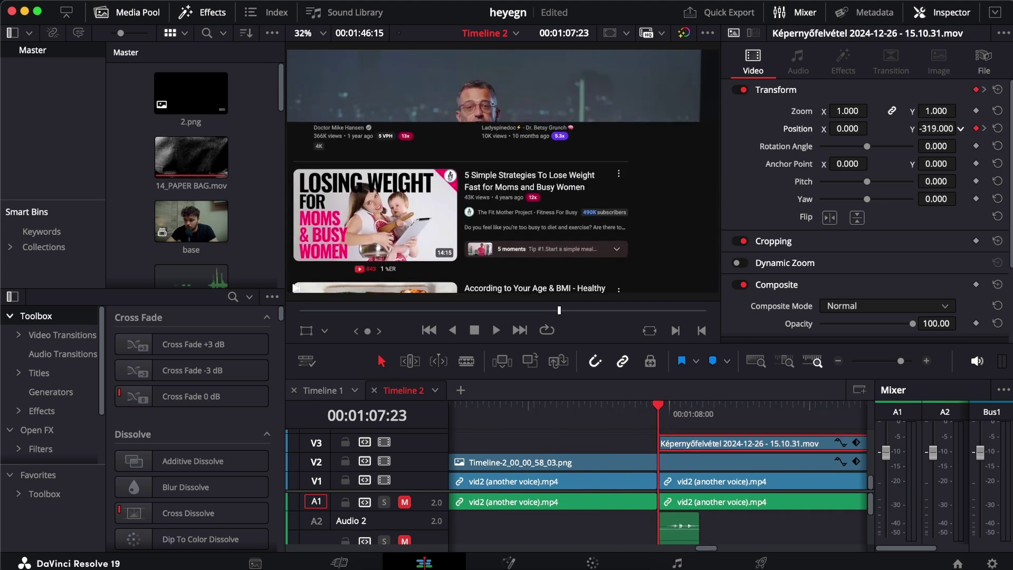
pyautogui.press('super+z')
pyautogui.scroll(-1, 660, 417)
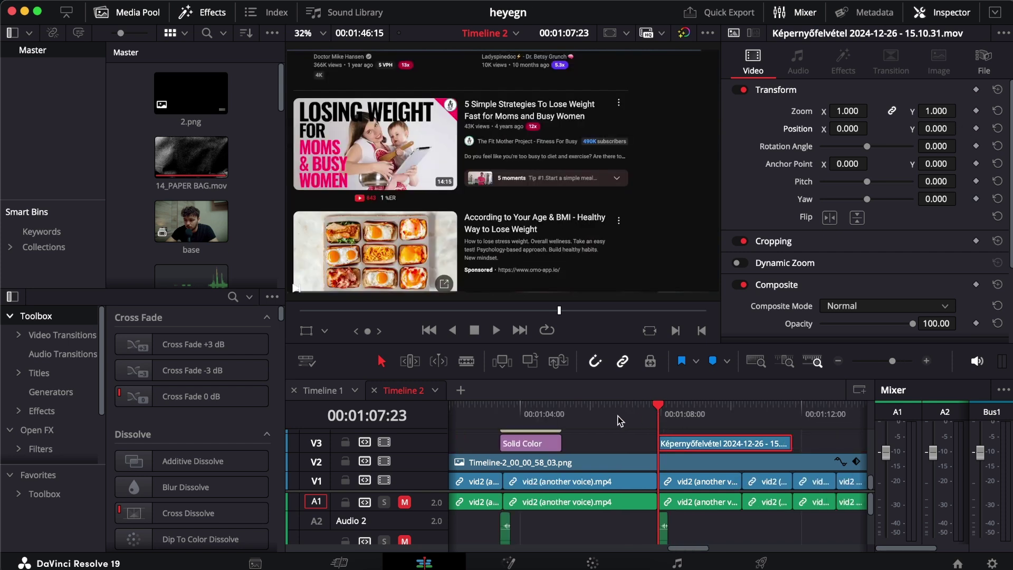
pyautogui.hotkey('shift', 'Left')
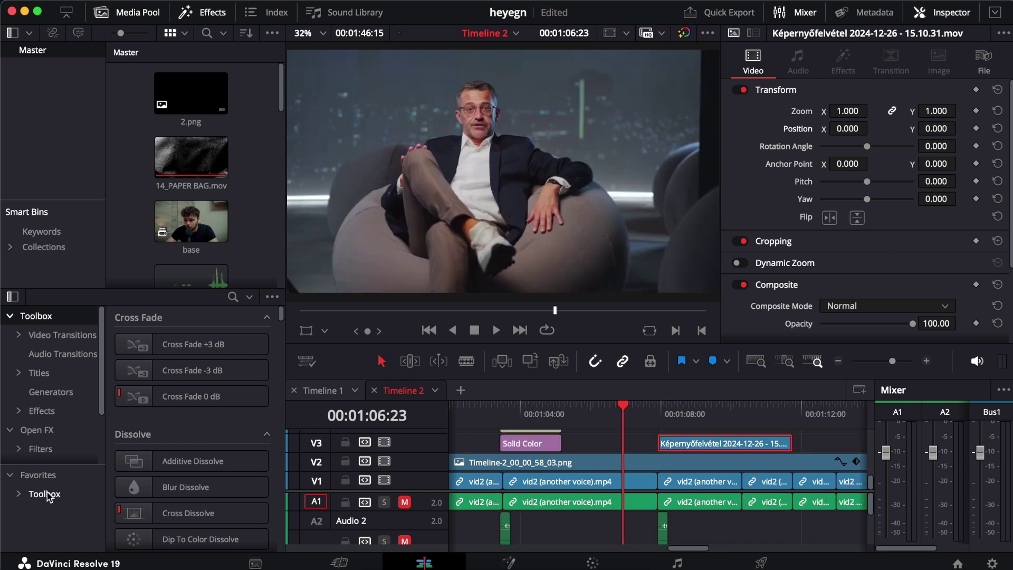
# Step: Add a 1.0-second Push Left transition to the V3 clip's start and preview it
pyautogui.click(53, 334)
pyautogui.scroll(-3, 175, 427)
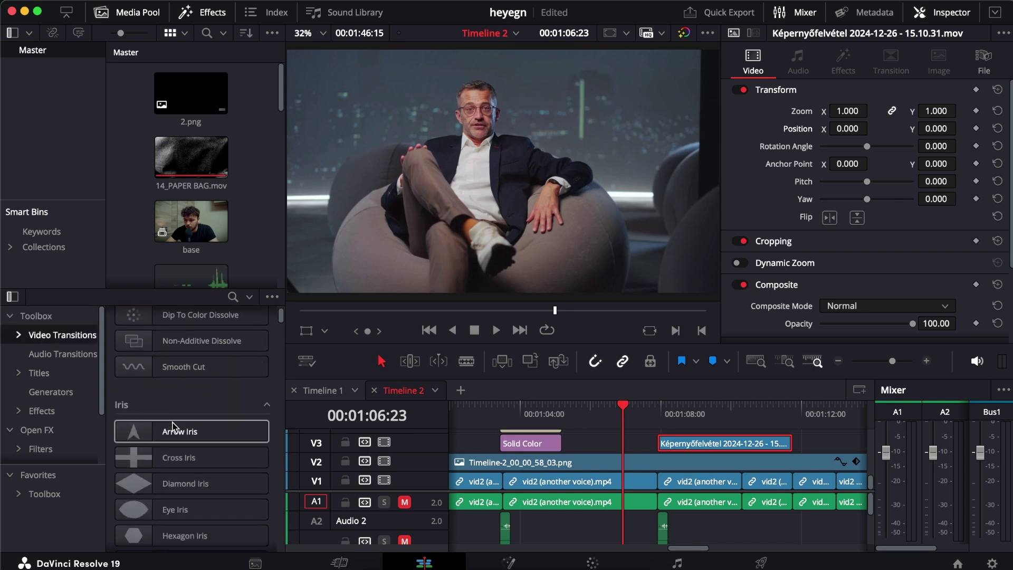
pyautogui.scroll(-5, 174, 427)
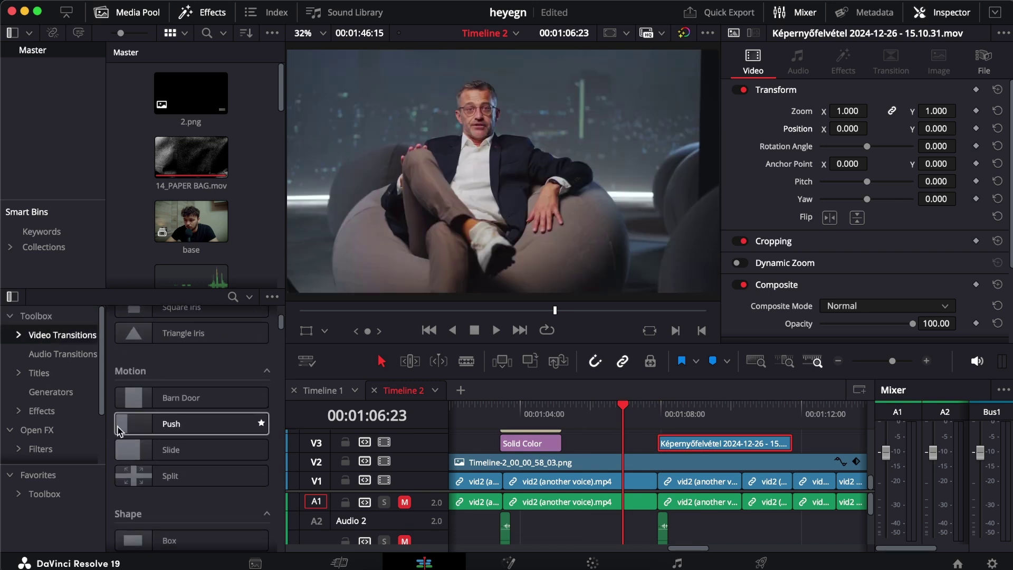
pyautogui.moveTo(120, 430); pyautogui.dragTo(667, 450)
pyautogui.click(648, 424)
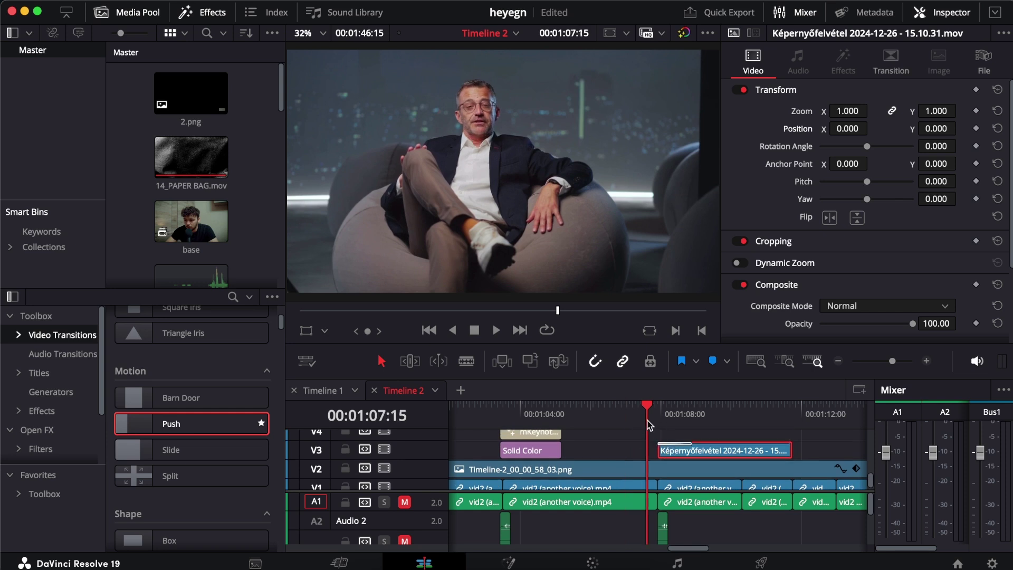
pyautogui.press('space')
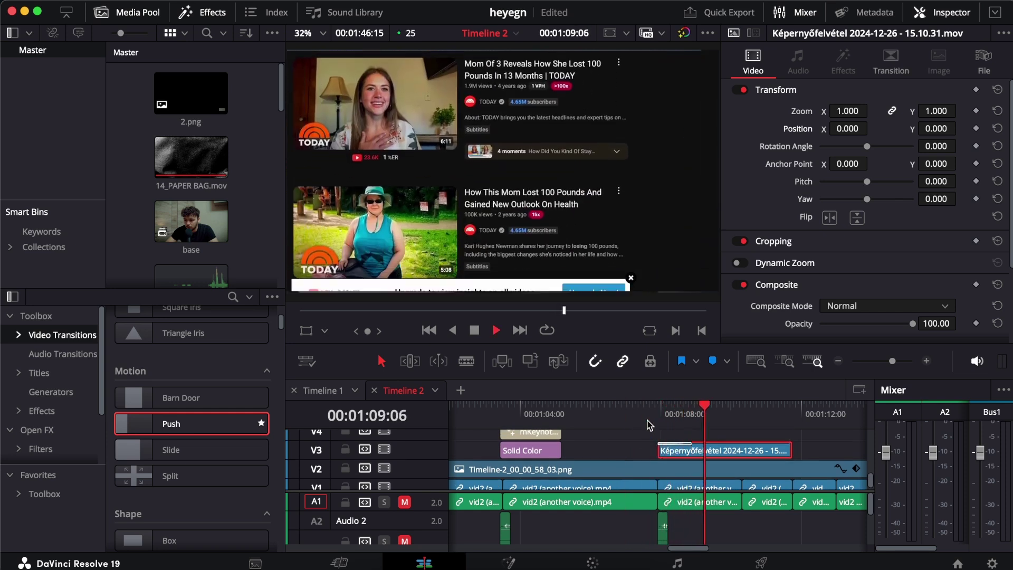
pyautogui.press('space')
pyautogui.click(685, 445)
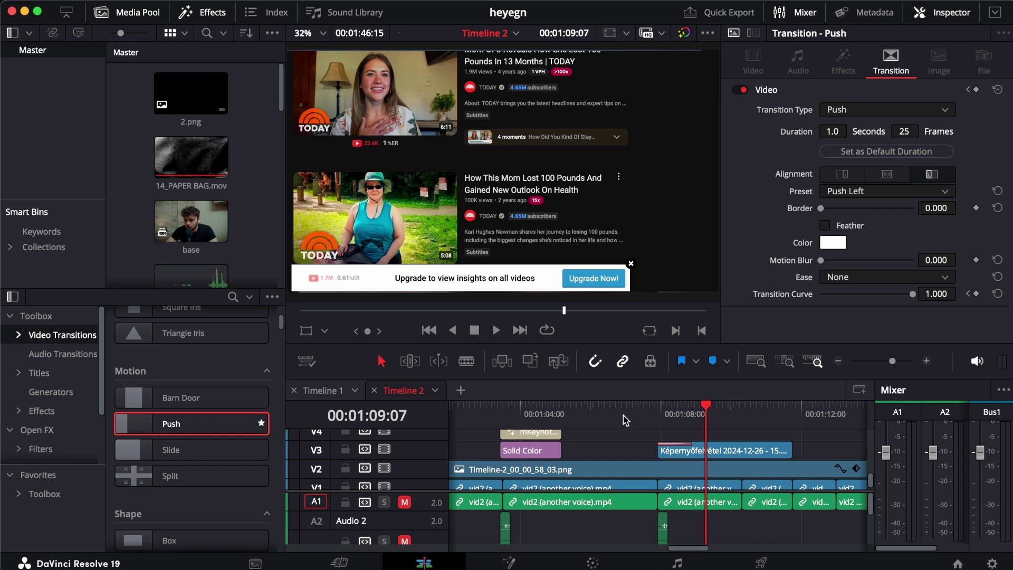
# Step: Enlarge the video tracks and preview the Push Left transition on V3
pyautogui.click(658, 417)
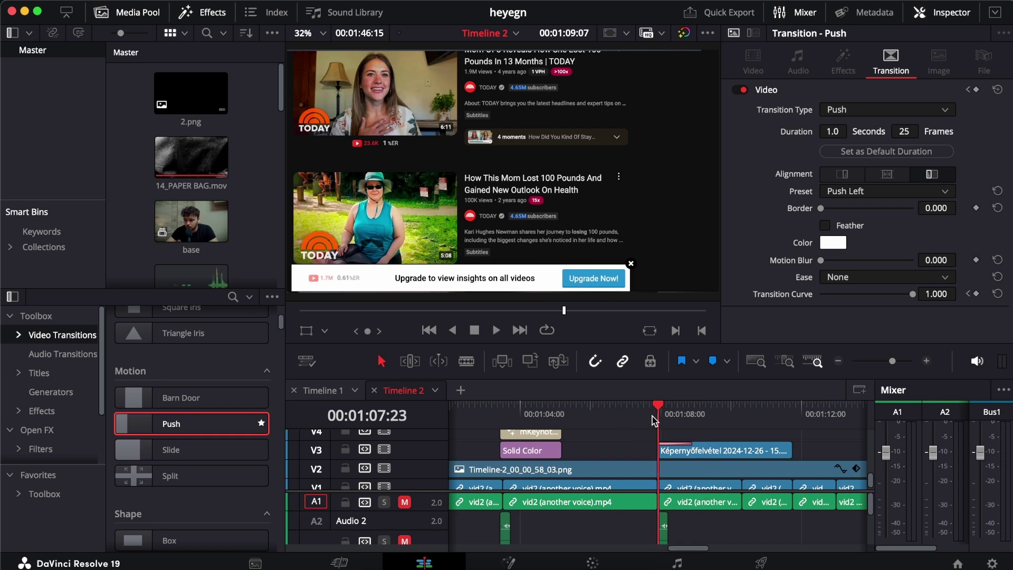
pyautogui.scroll(3, 676, 446)
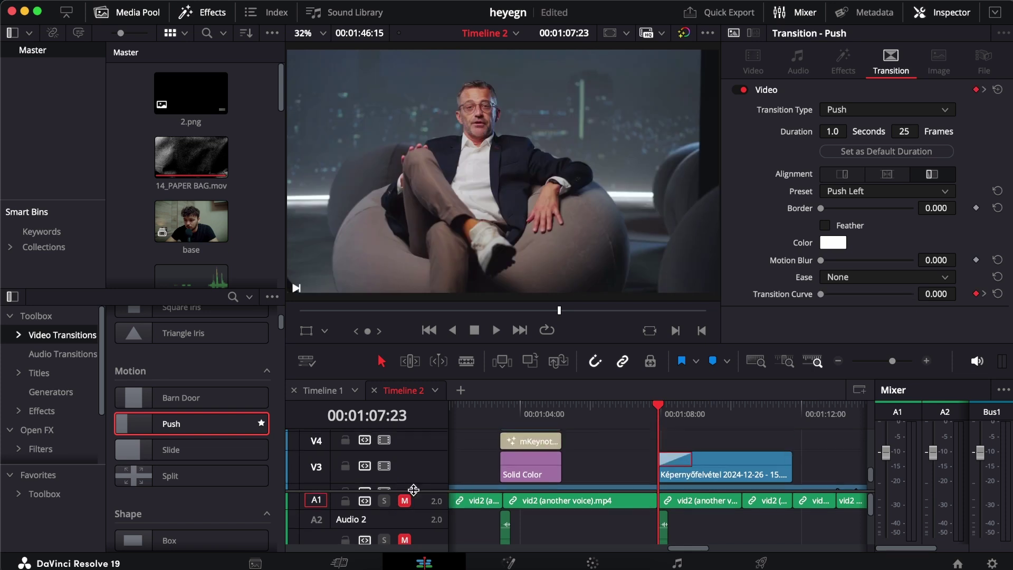
pyautogui.moveTo(415, 490); pyautogui.dragTo(415, 522)
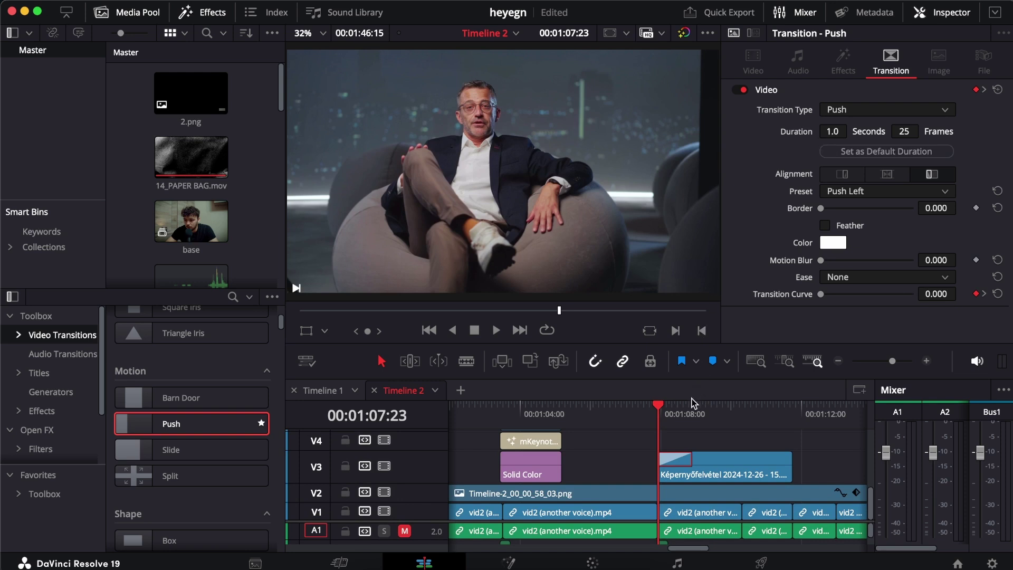
pyautogui.click(860, 196)
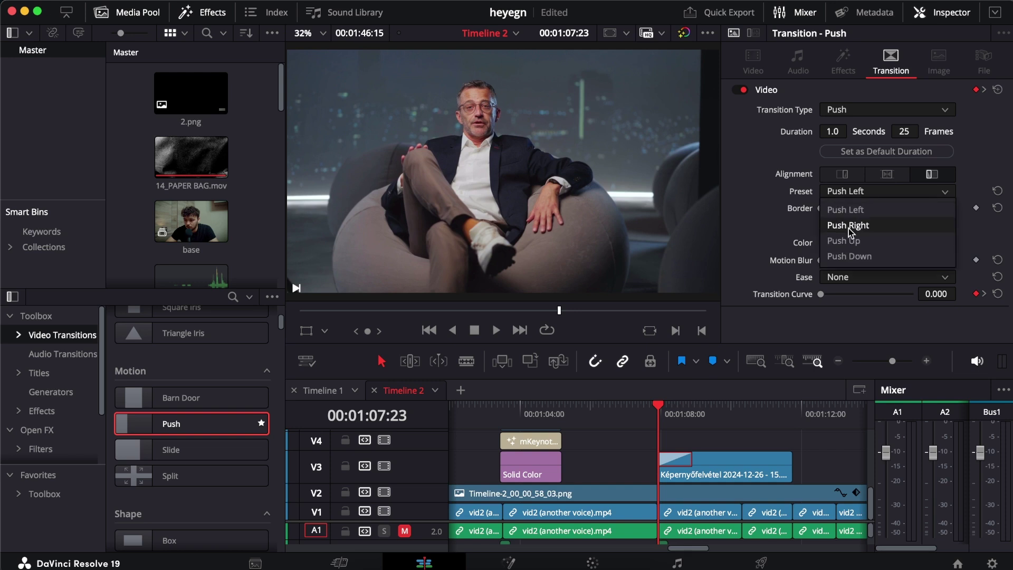
pyautogui.click(695, 376)
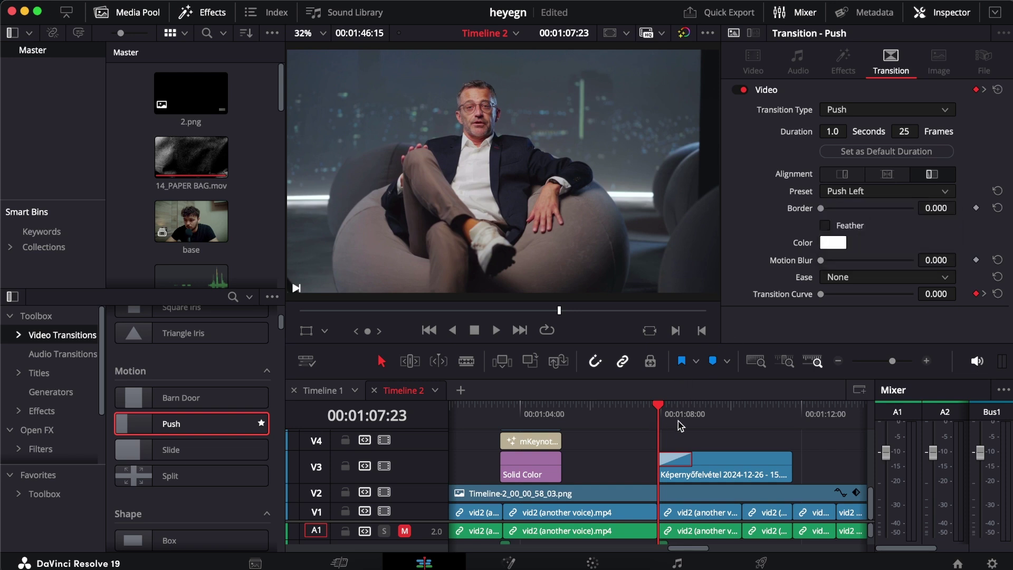
pyautogui.click(694, 419)
pyautogui.press('space')
pyautogui.press('space')
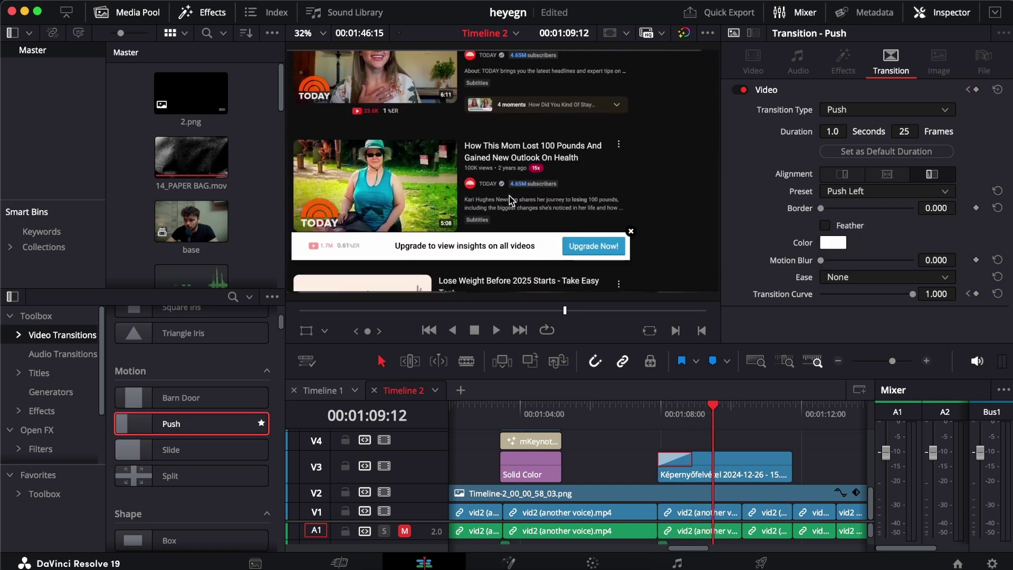
pyautogui.click(657, 420)
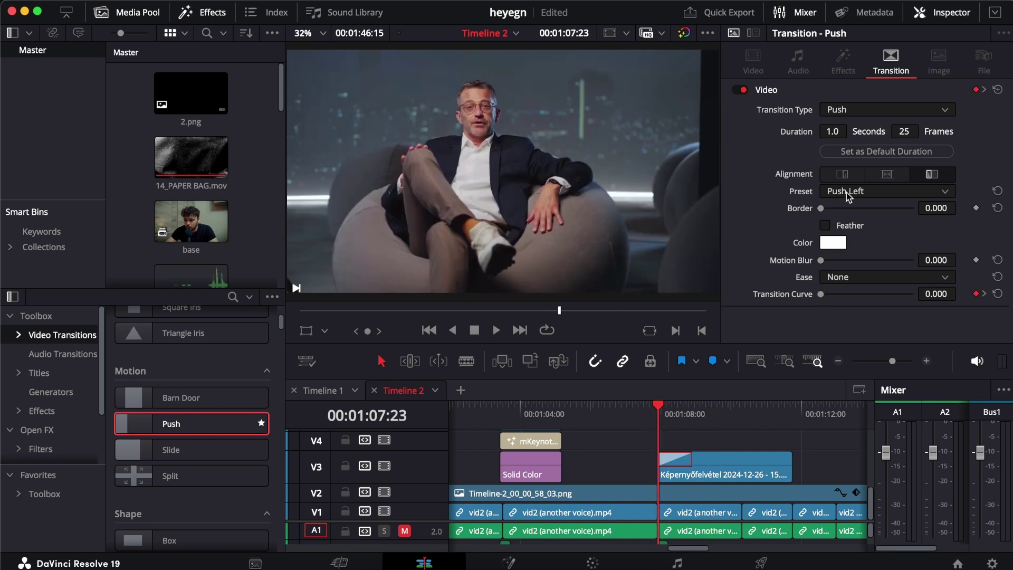
# Step: Compare the Push Up and Push Left directions, previewing each one
pyautogui.click(848, 195)
pyautogui.click(852, 233)
pyautogui.press('space')
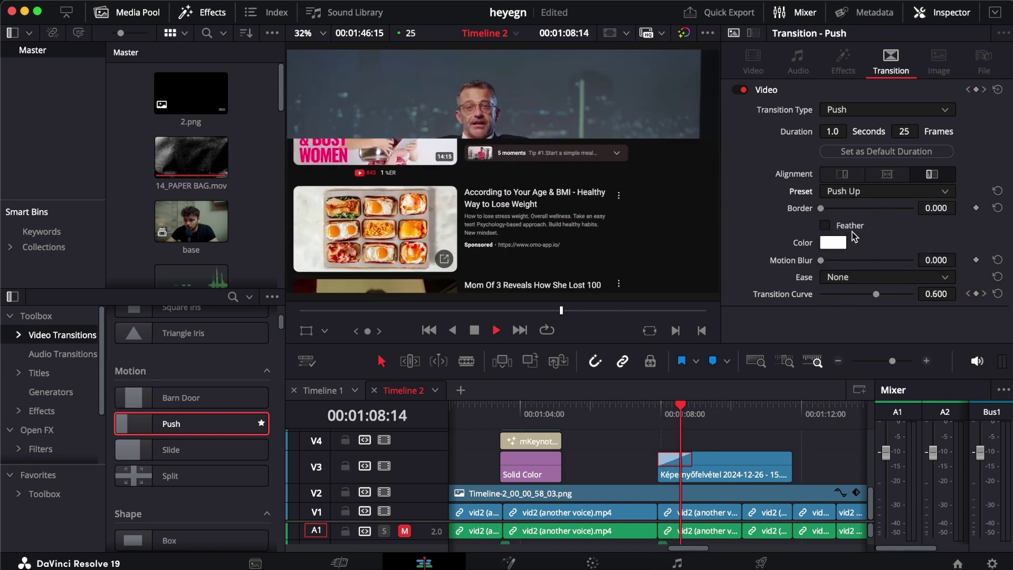
pyautogui.press('space')
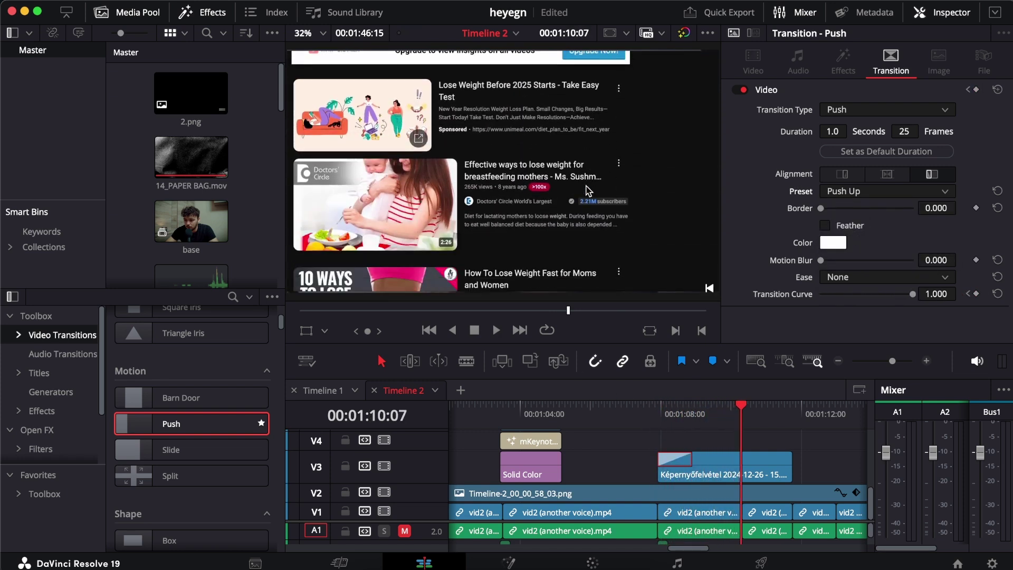
pyautogui.click(640, 417)
pyautogui.click(887, 191)
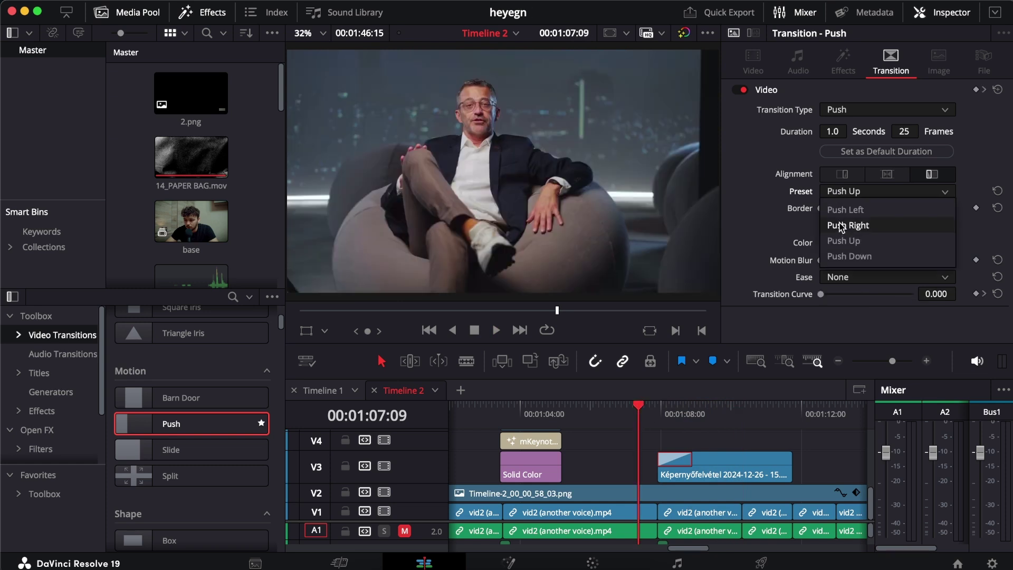
pyautogui.click(839, 211)
pyautogui.press('space')
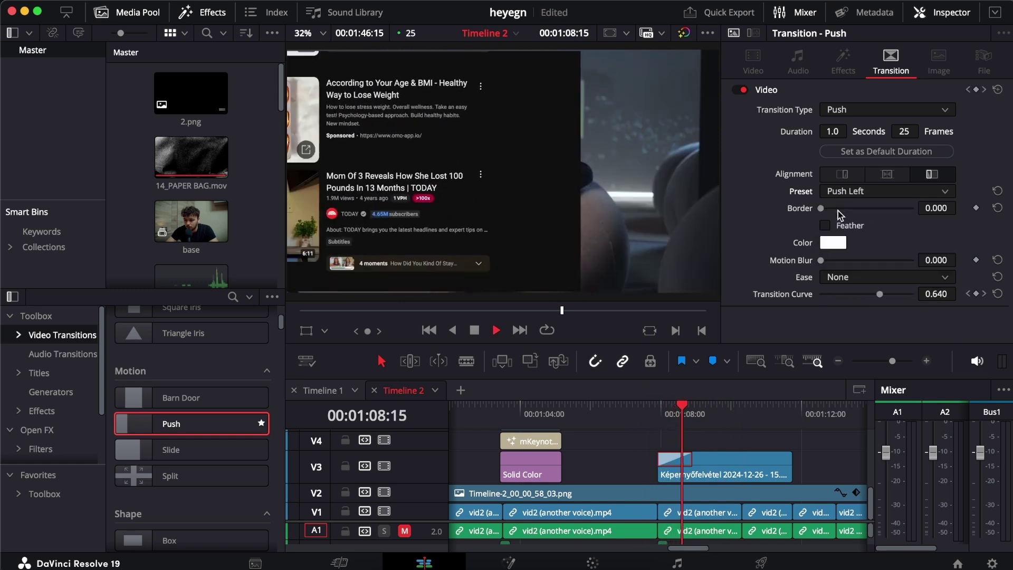
pyautogui.press('space')
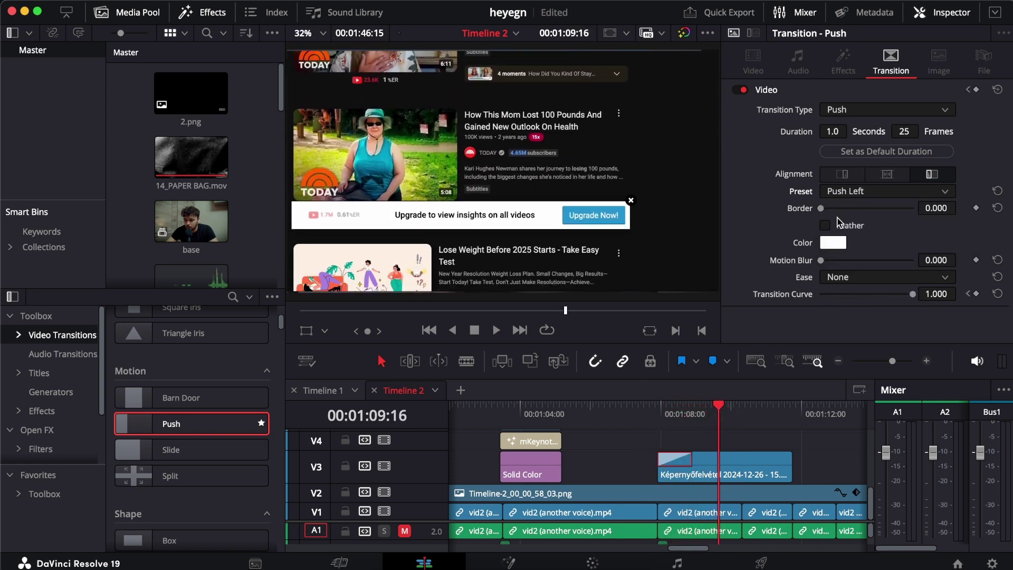
# Step: Set the transition preset to Push Up and play it back
pyautogui.click(871, 194)
pyautogui.click(858, 241)
pyautogui.click(640, 417)
pyautogui.press('space')
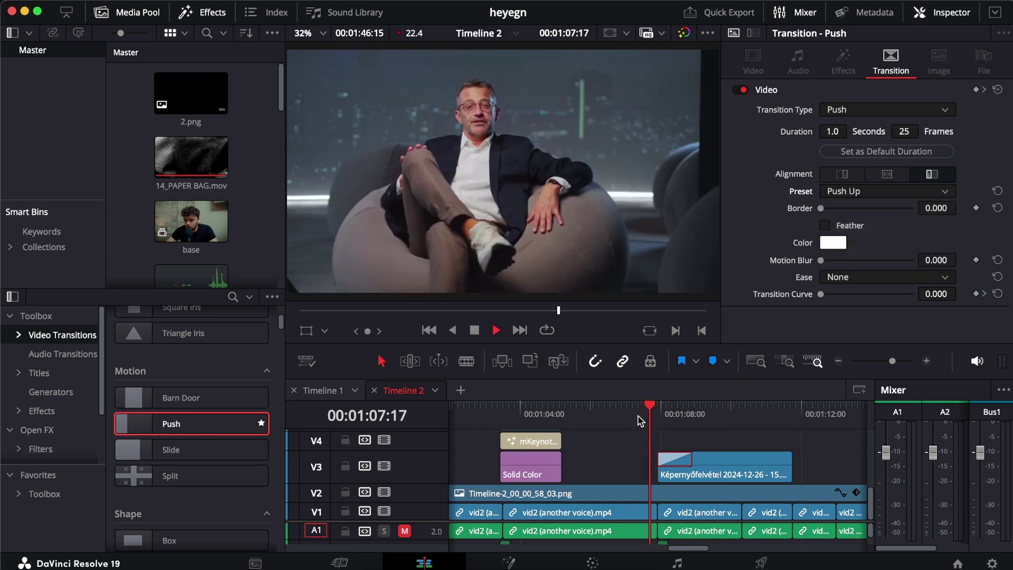
# Step: Replay the Push Up transition, set Ease to In & Out, and preview the result
pyautogui.press('space')
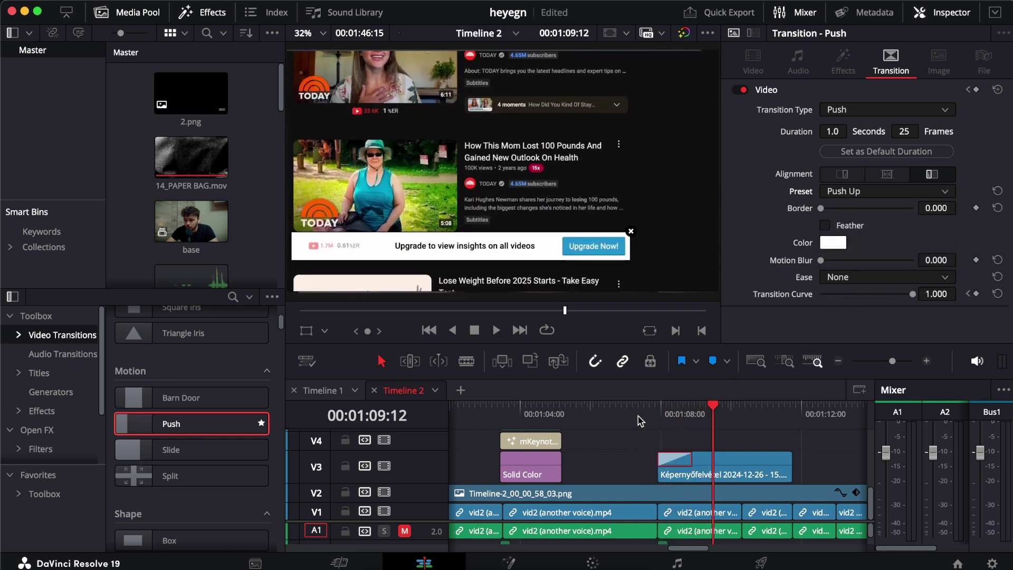
pyautogui.click(639, 417)
pyautogui.press('space')
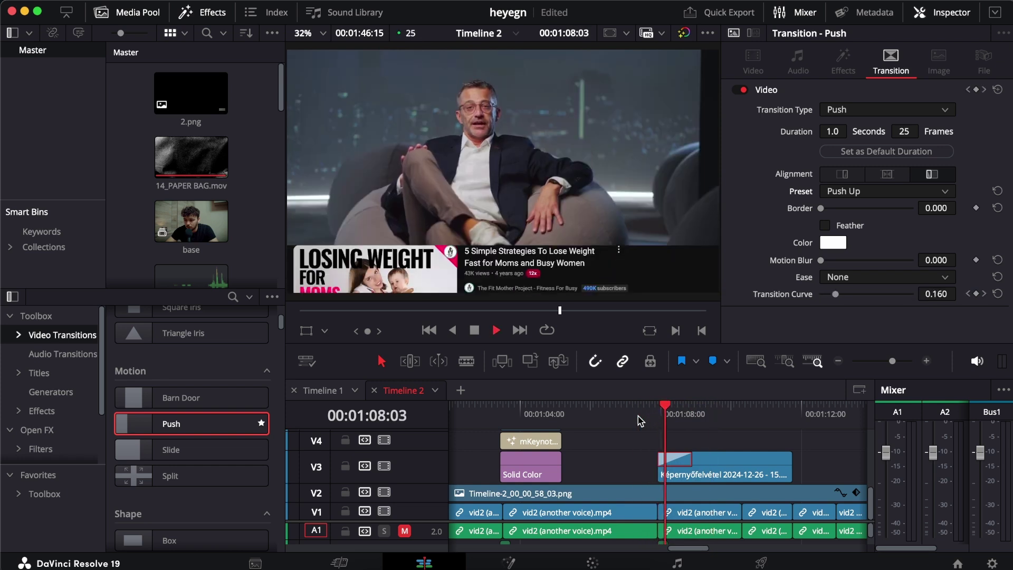
pyautogui.press('space')
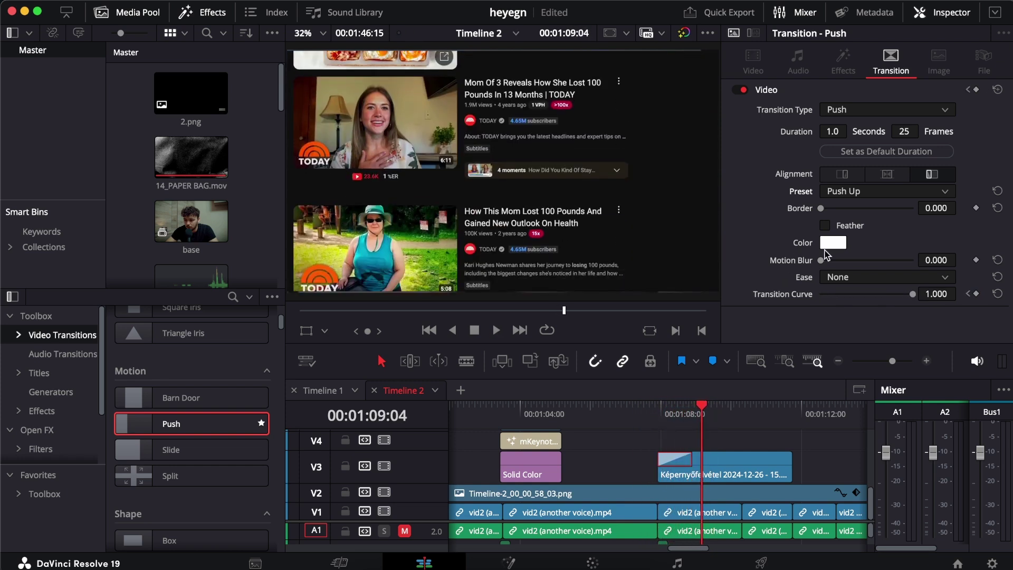
pyautogui.click(832, 278)
pyautogui.click(848, 338)
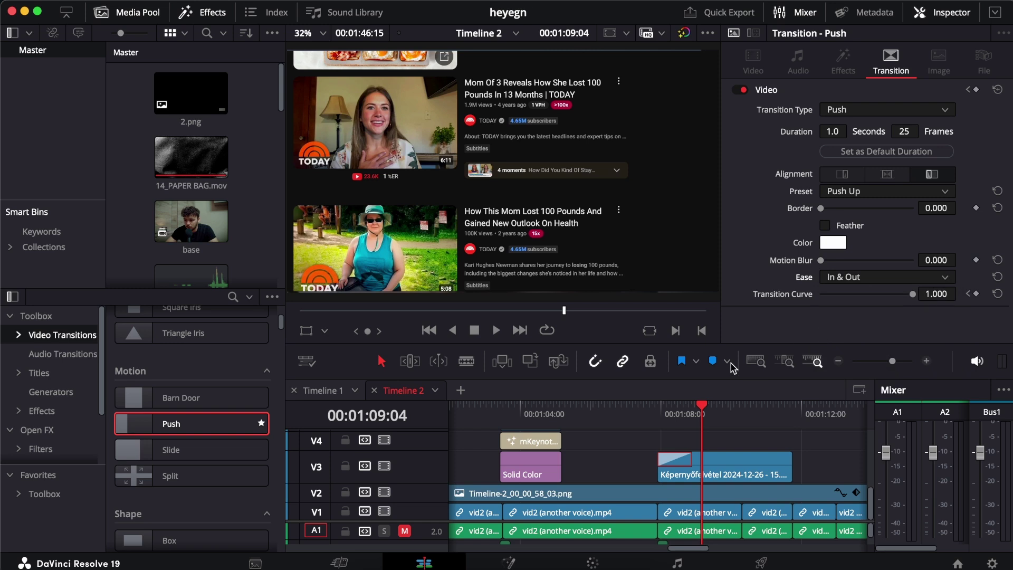
pyautogui.click(639, 414)
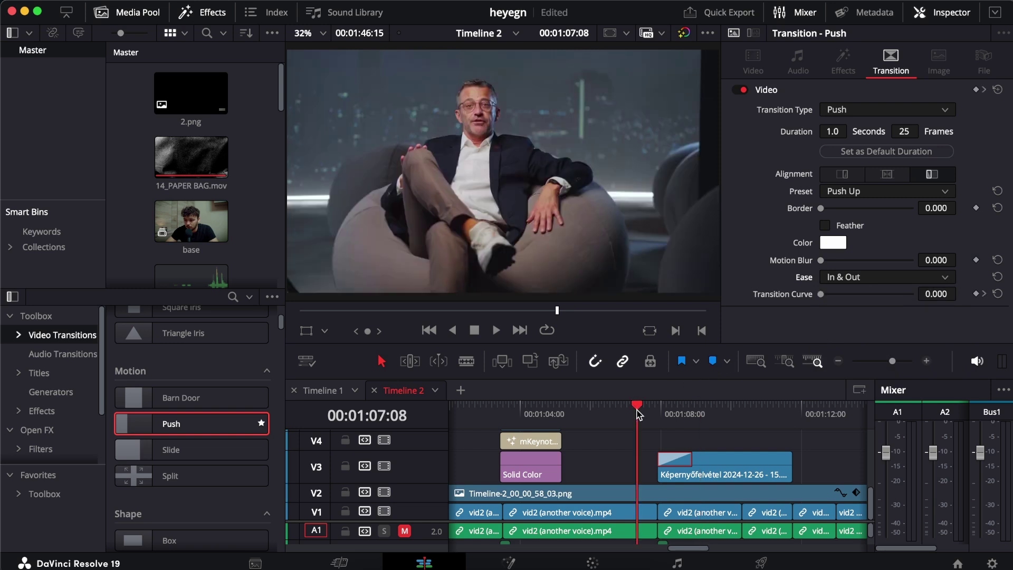
pyautogui.press('space')
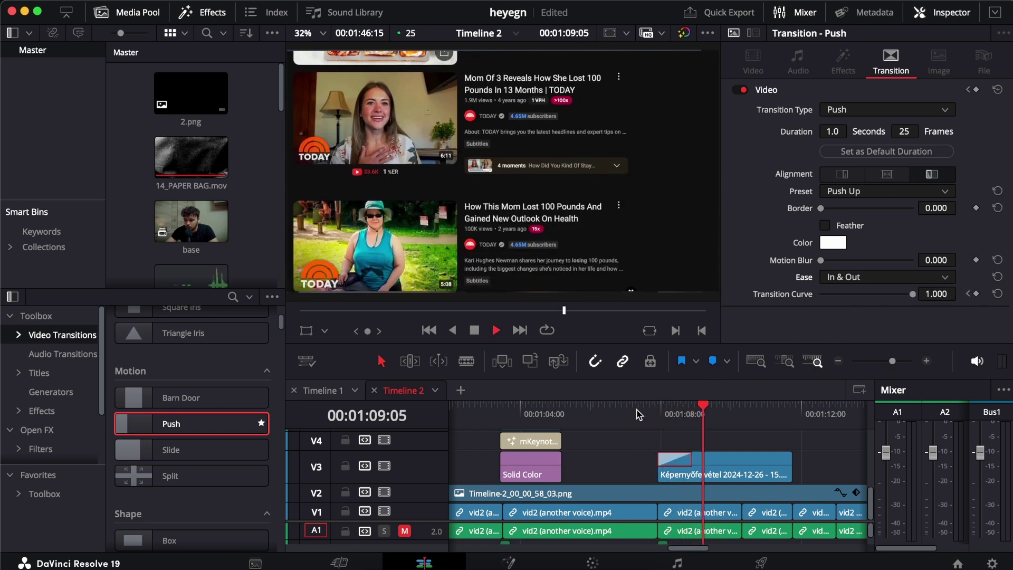
# Step: Set the Push Up transition's Motion Blur to 0.200 and replay it
pyautogui.click(638, 414)
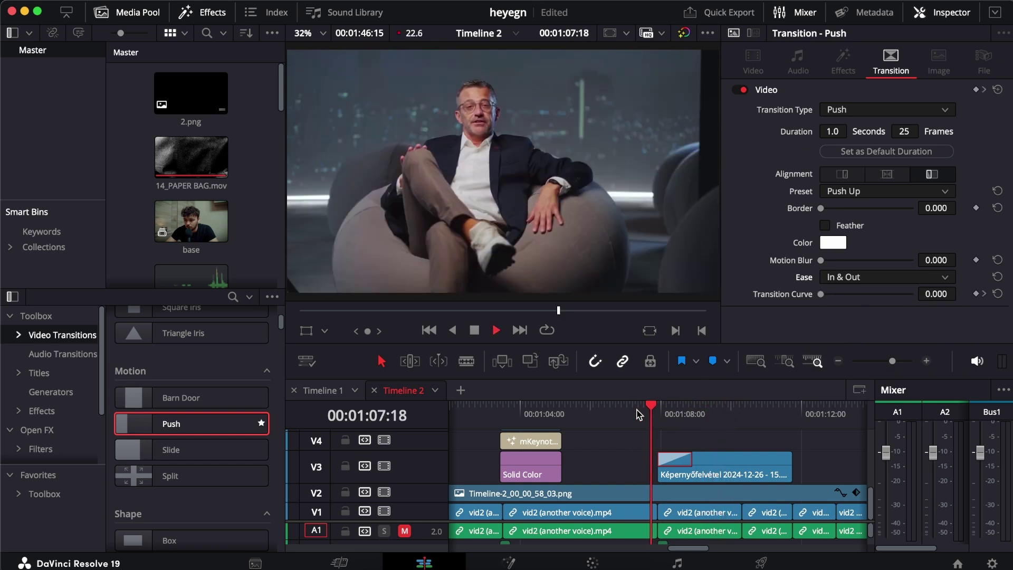
pyautogui.click(638, 414)
pyautogui.press('space')
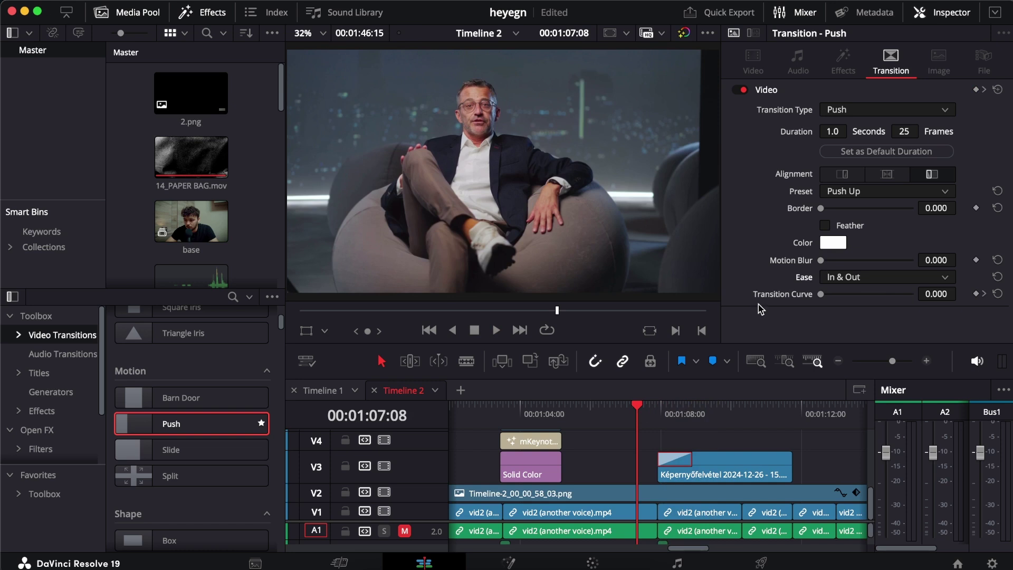
pyautogui.moveTo(937, 260); pyautogui.dragTo(961, 259)
pyautogui.click(645, 420)
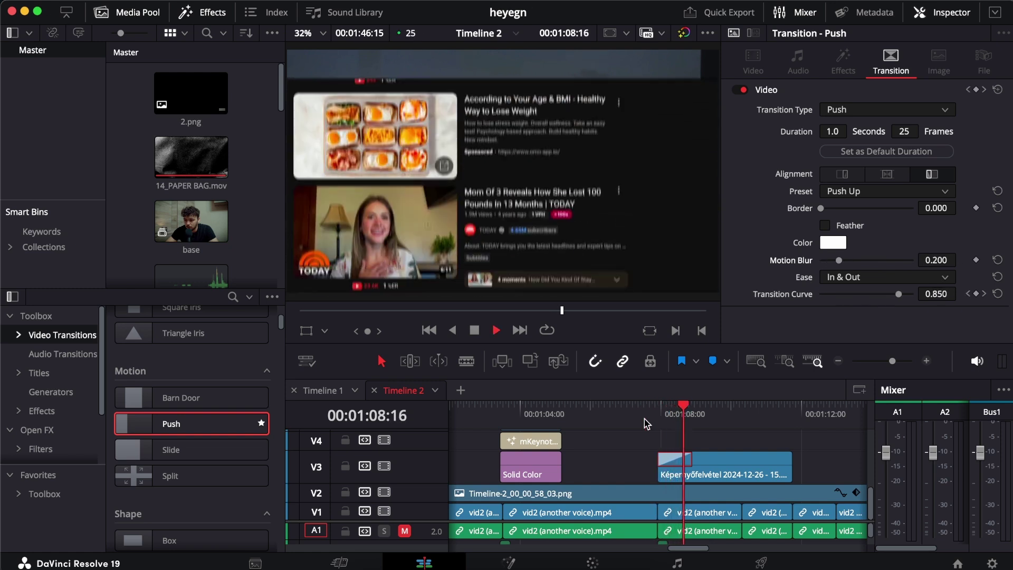
pyautogui.click(644, 420)
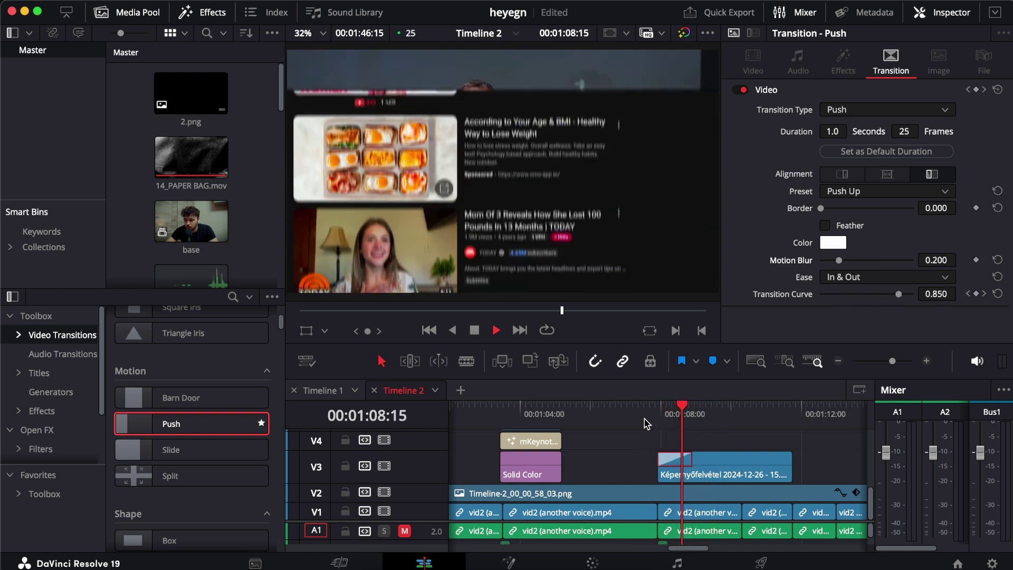
pyautogui.press('space')
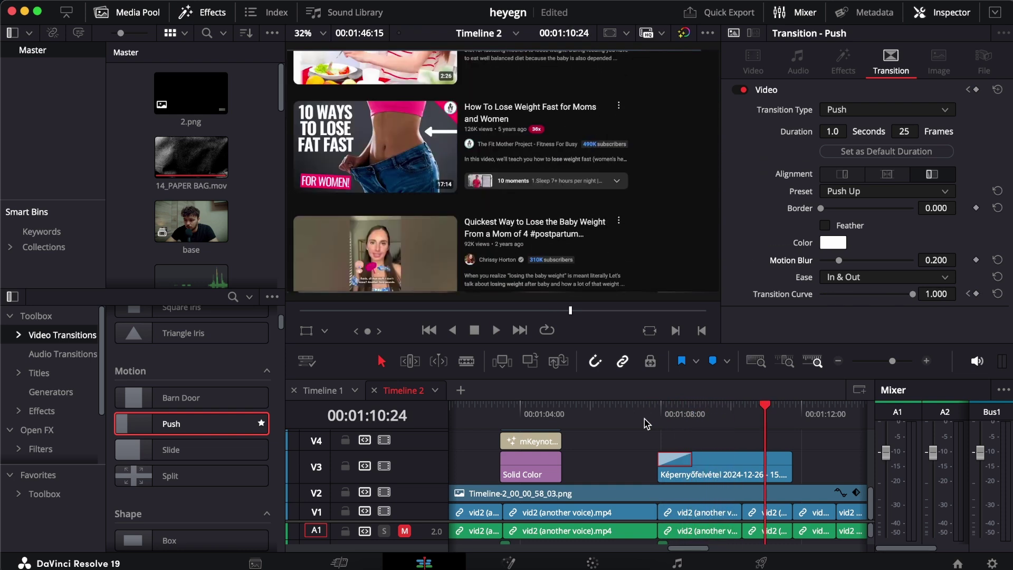
# Step: Add a Push transition at the V3 clip's end with Cmd+T and preview both transitions
pyautogui.click(644, 419)
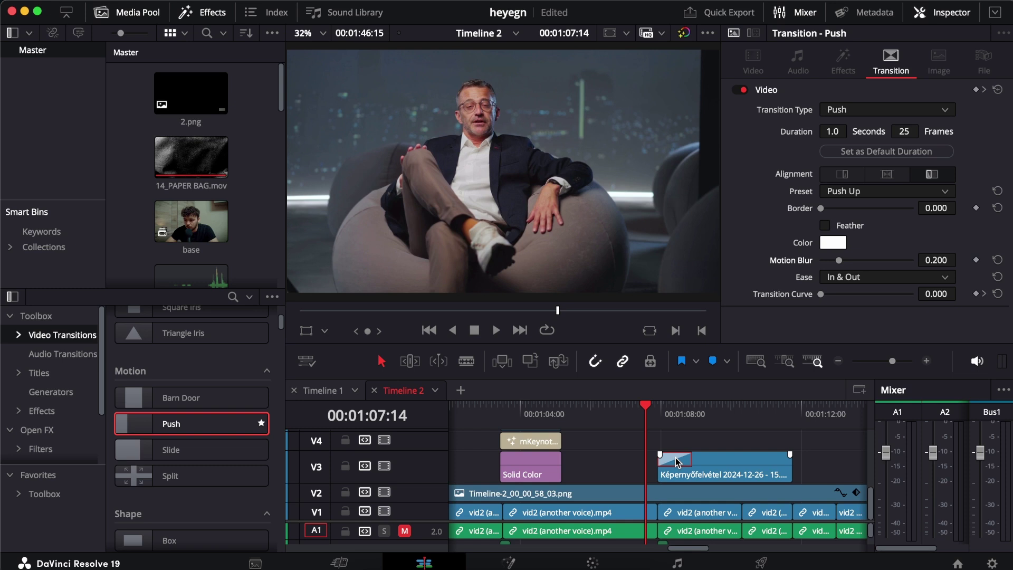
pyautogui.press('super+t')
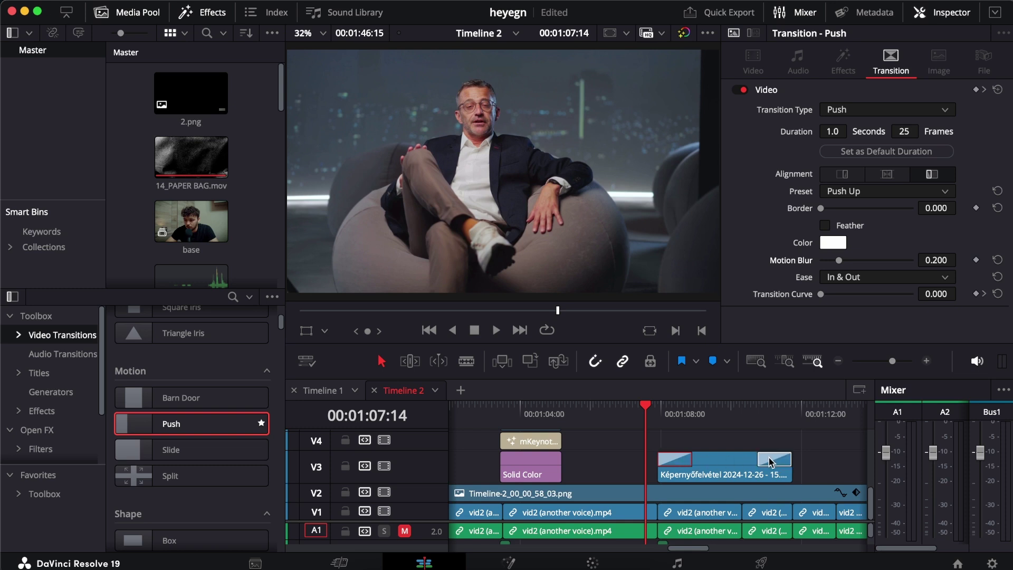
pyautogui.click(754, 420)
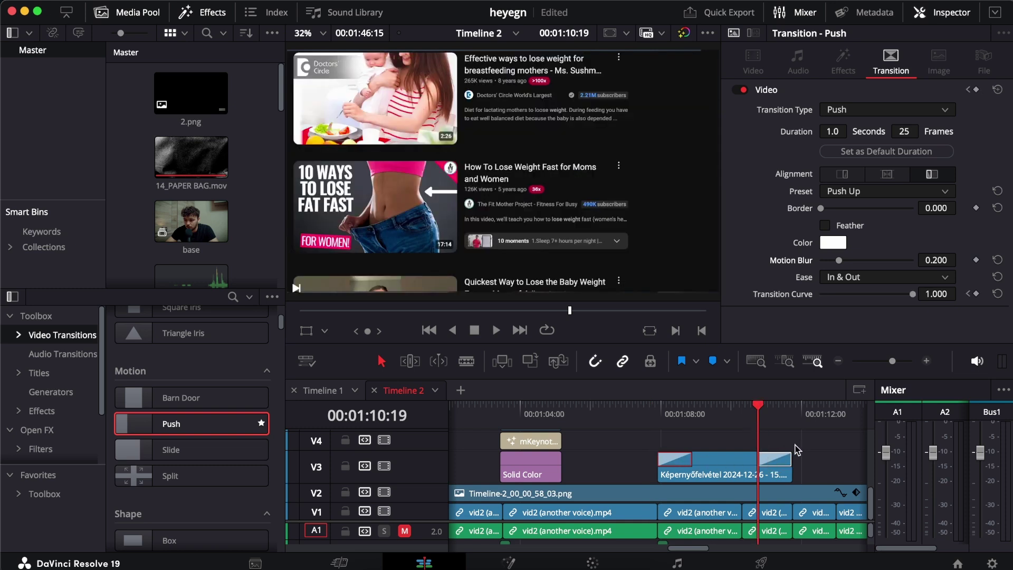
pyautogui.click(637, 417)
pyautogui.press('space')
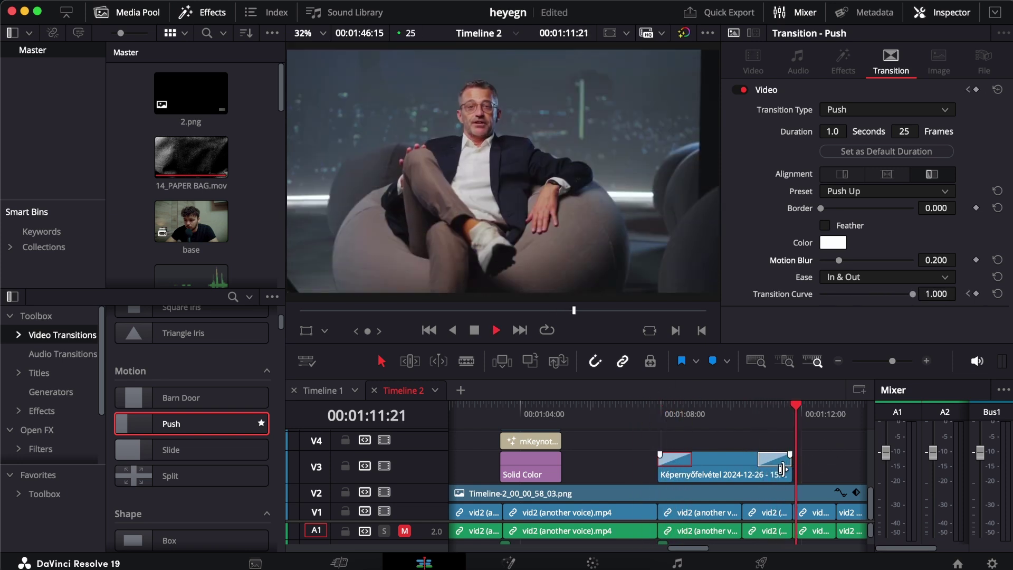
# Step: Extend the V3 clip's end slightly and preview the closing transition
pyautogui.moveTo(783, 469); pyautogui.dragTo(818, 470)
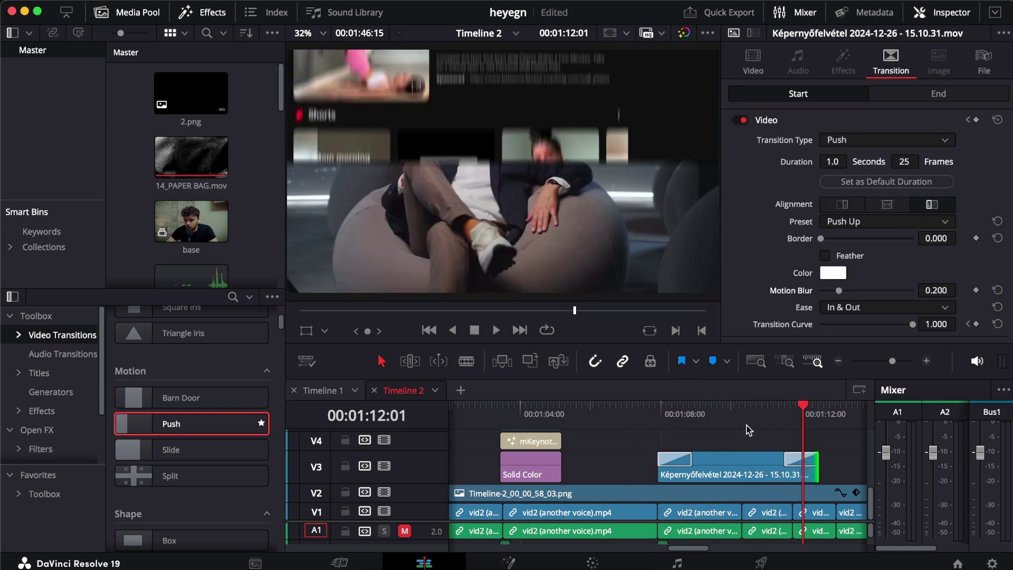
pyautogui.press('Up')
pyautogui.click(790, 458)
pyautogui.press('space')
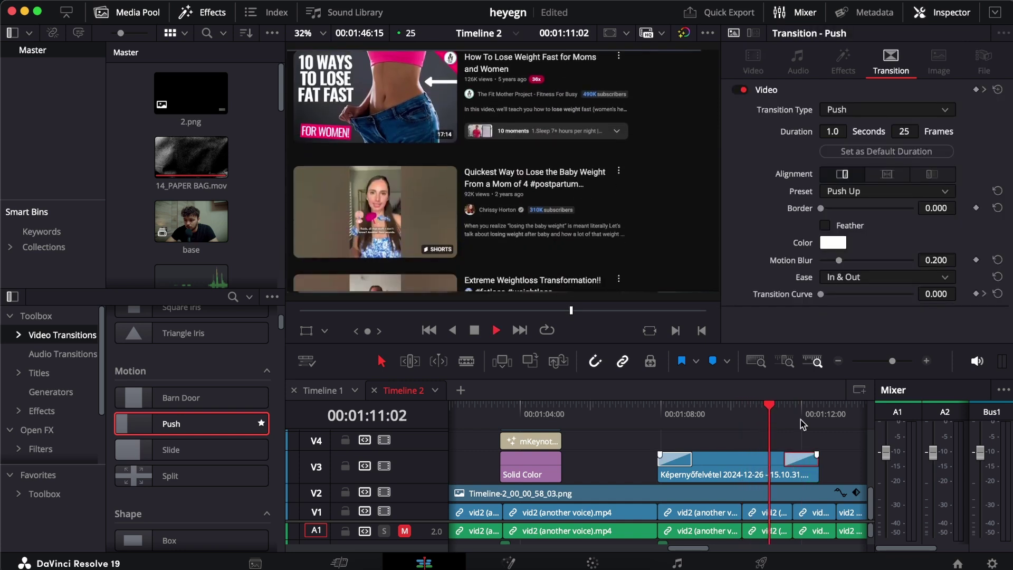
# Step: Switch the closing transition's preset to Push Down and preview both transitions
pyautogui.press('space')
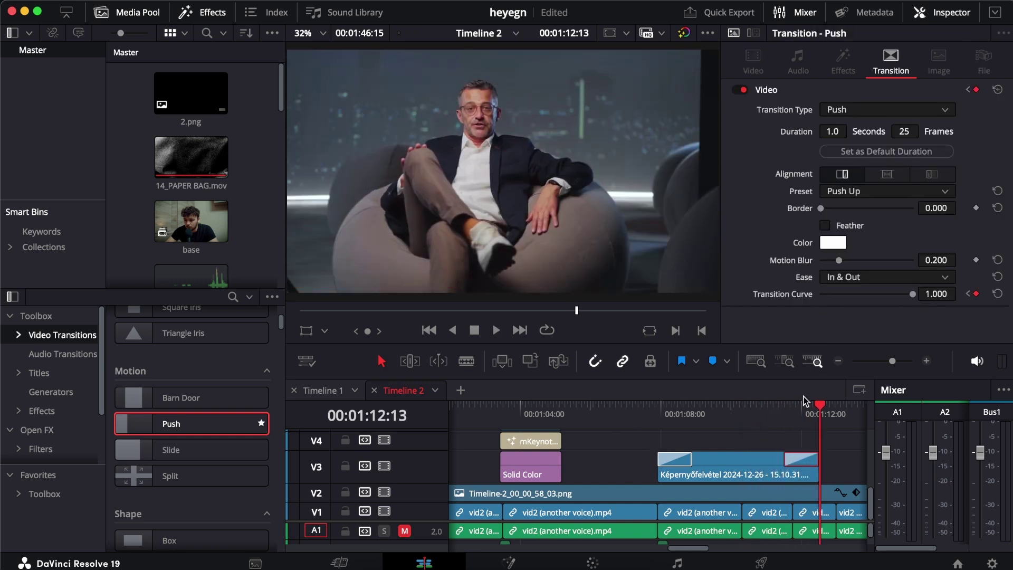
pyautogui.click(796, 409)
pyautogui.click(855, 186)
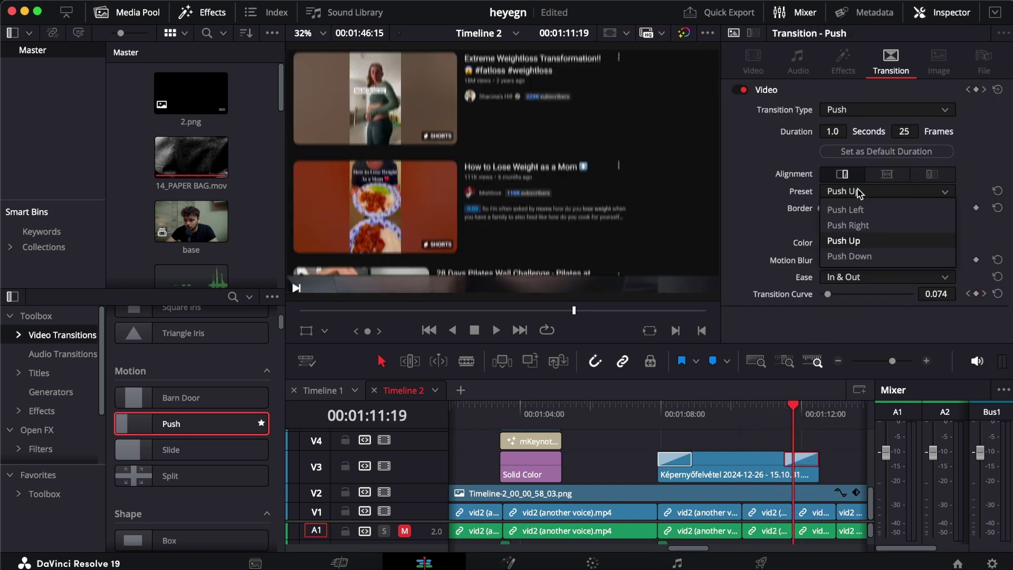
pyautogui.click(861, 259)
pyautogui.click(635, 421)
pyautogui.press('space')
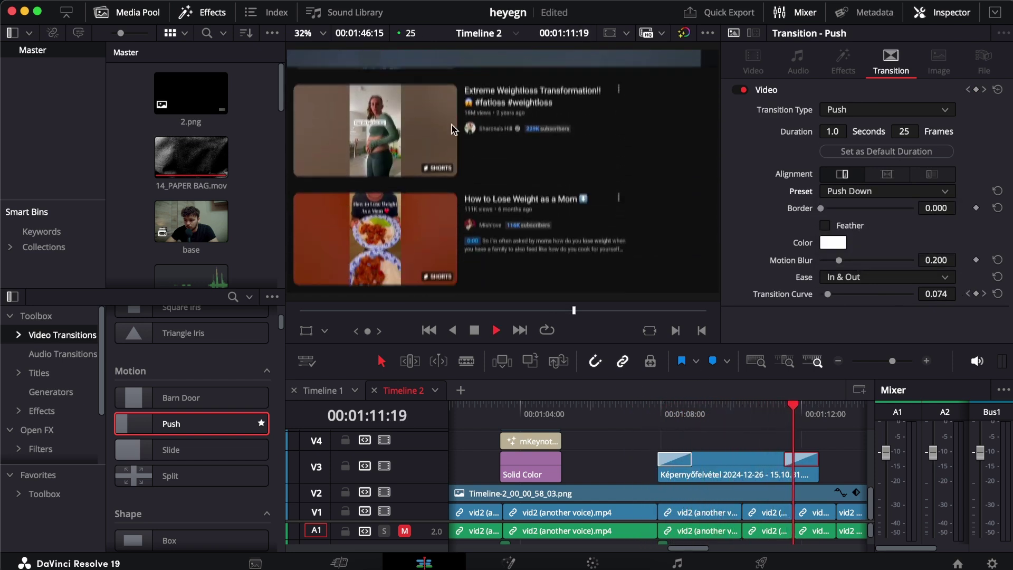
pyautogui.press('space')
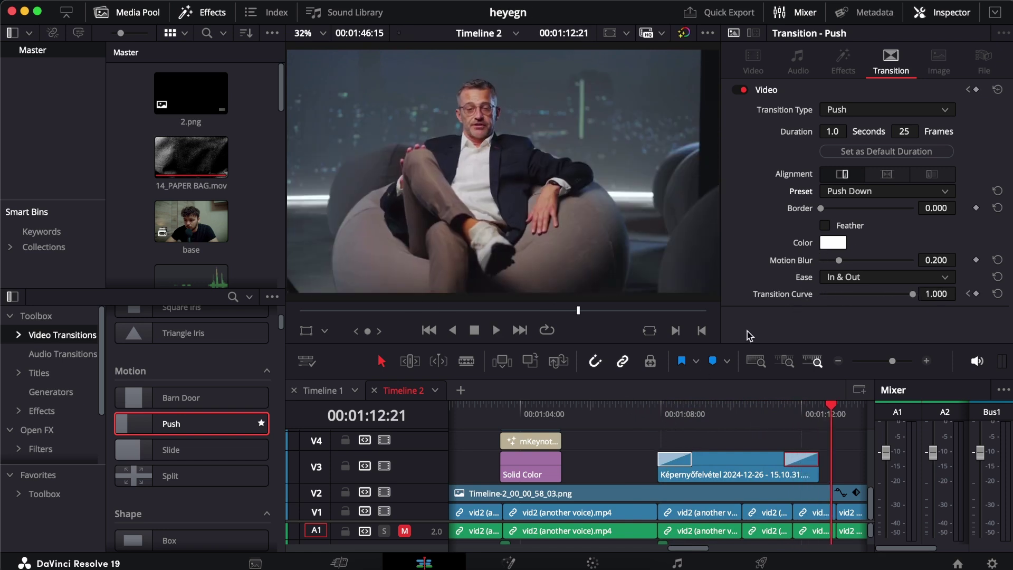
# Step: Try Center alignment on the opening transition, then restore Start on Edit at 0.7 seconds
pyautogui.click(678, 417)
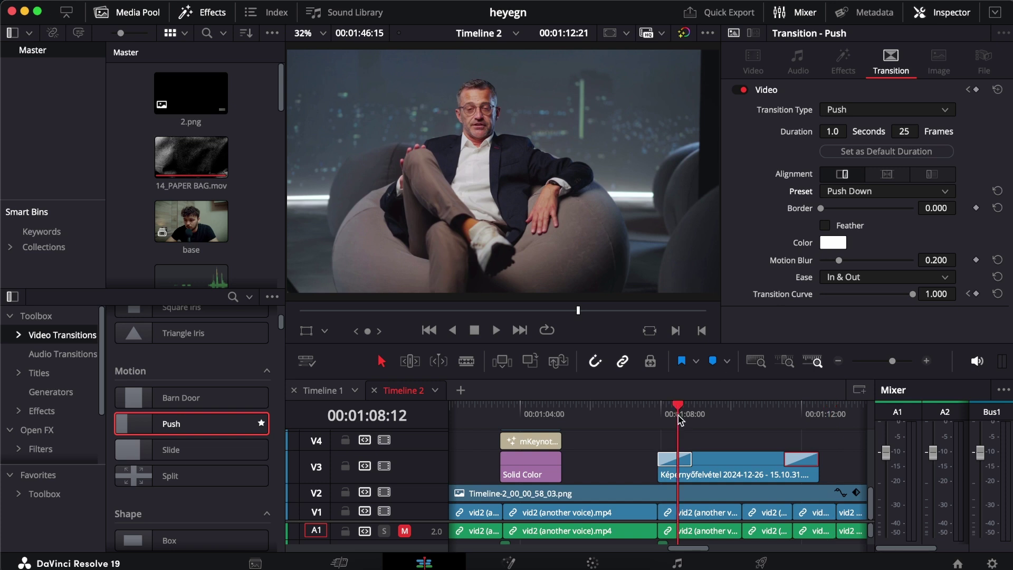
pyautogui.click(674, 459)
pyautogui.click(887, 175)
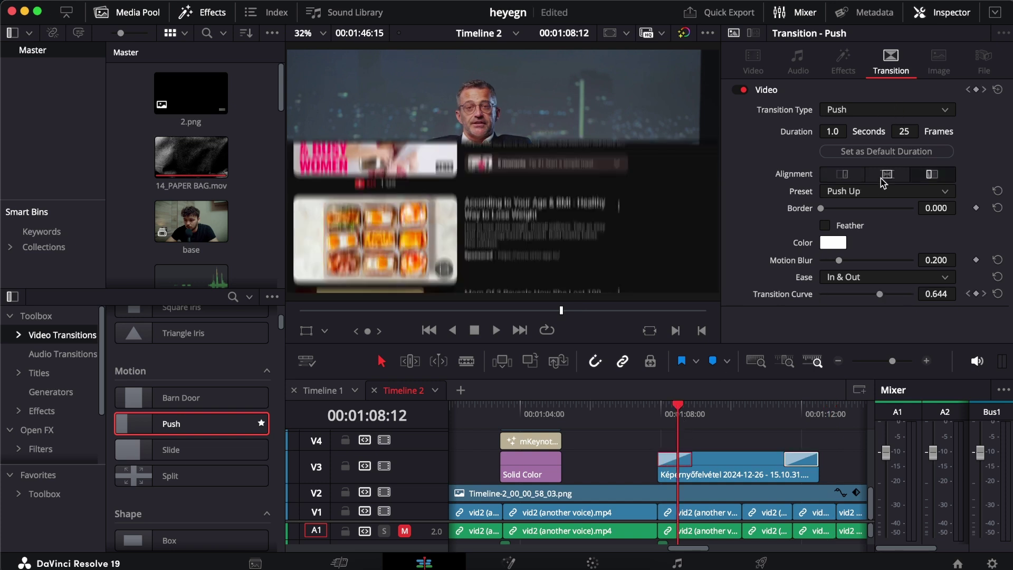
pyautogui.moveTo(651, 425); pyautogui.dragTo(640, 422)
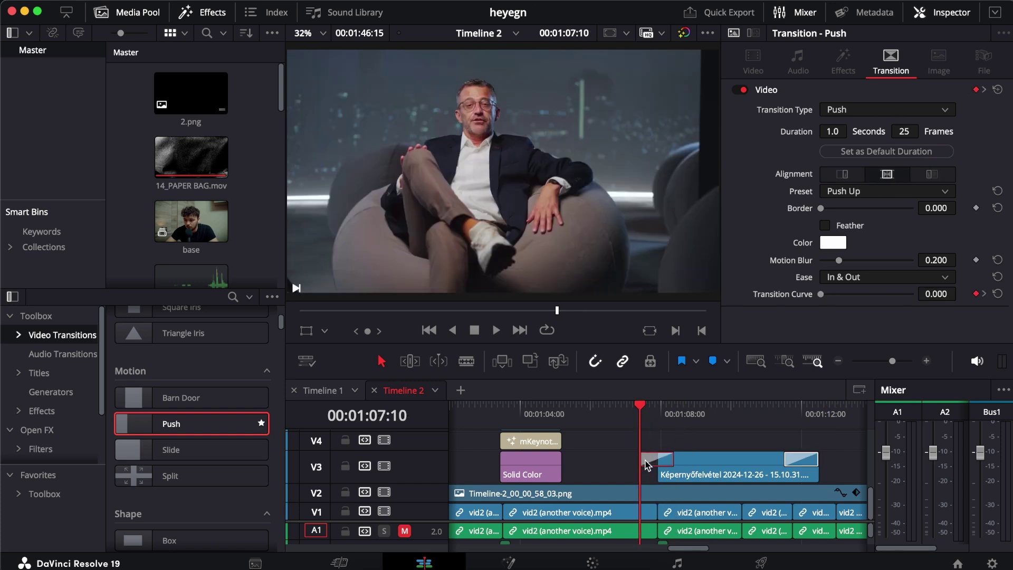
pyautogui.press('space')
pyautogui.press('space')
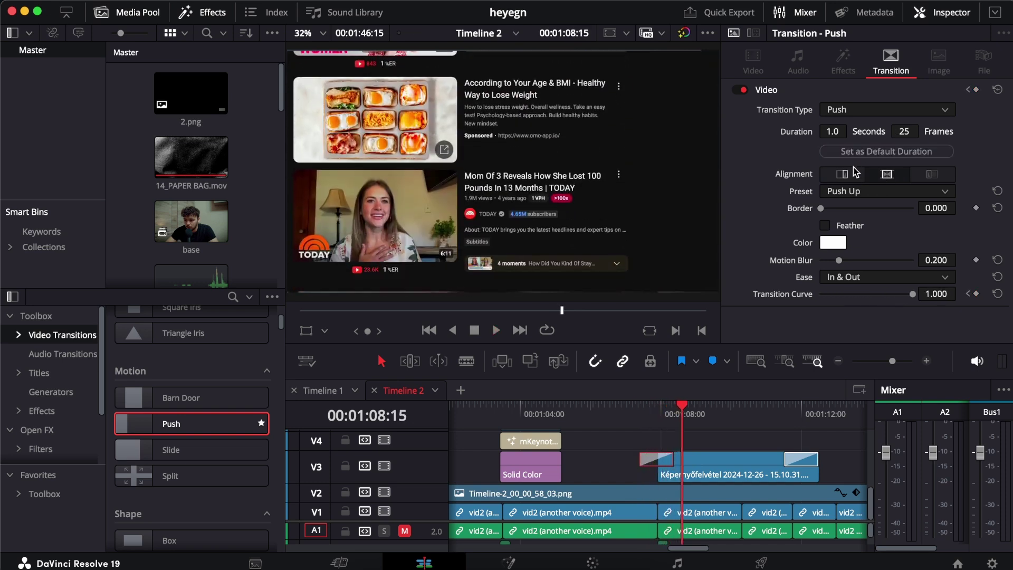
pyautogui.hotkey('ctrl', 'z')
pyautogui.click(932, 174)
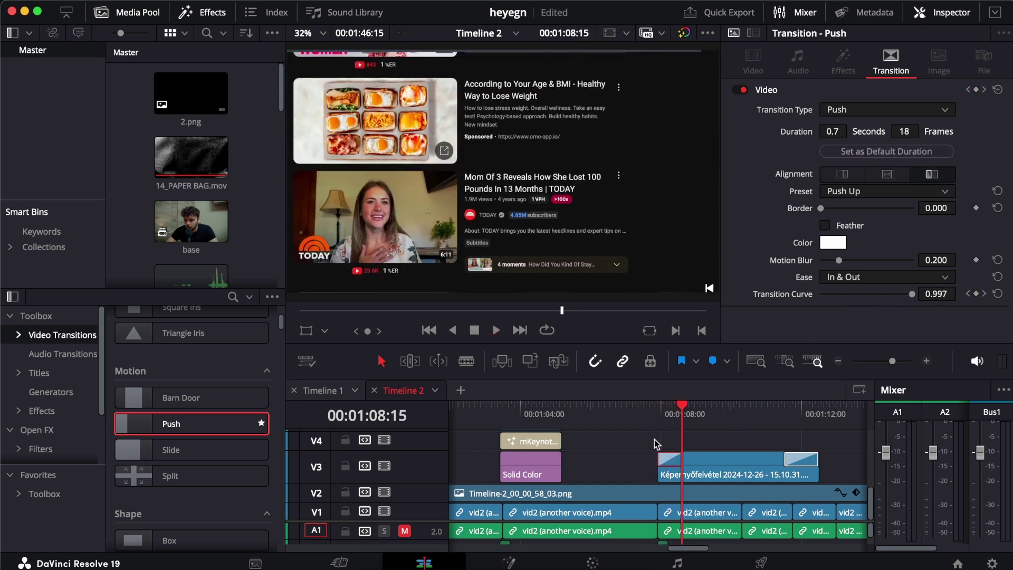
pyautogui.click(645, 421)
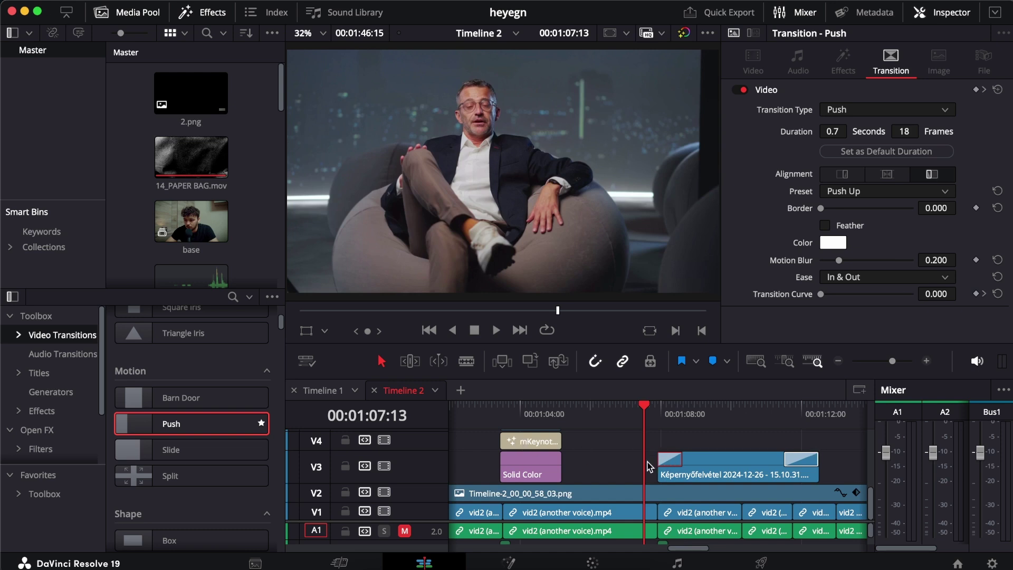
pyautogui.click(677, 417)
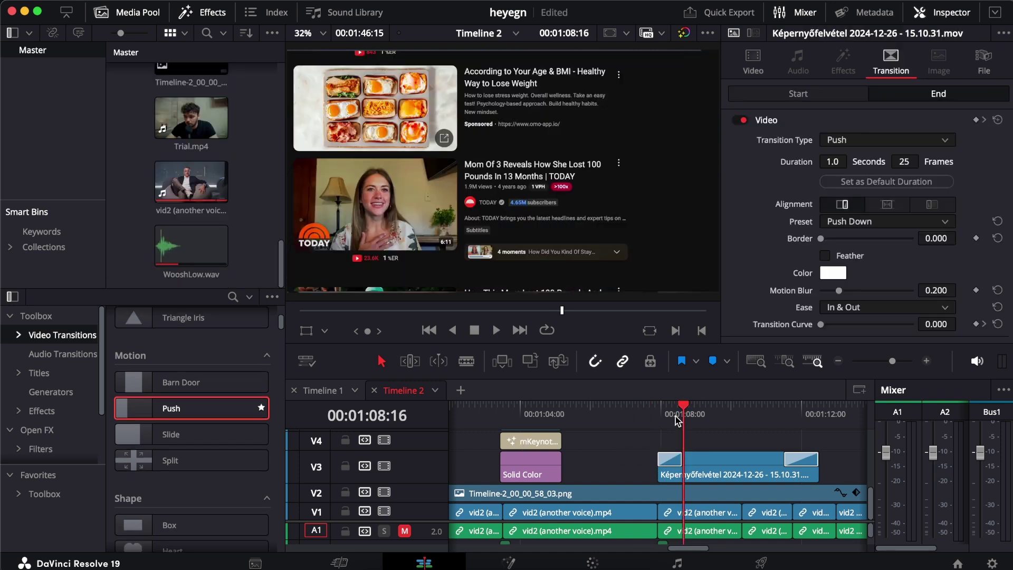
# Step: Save the opening transition as preset 'Push Preset1' and dismiss the name-exists warning
pyautogui.click(674, 463)
pyautogui.rightClick(673, 463)
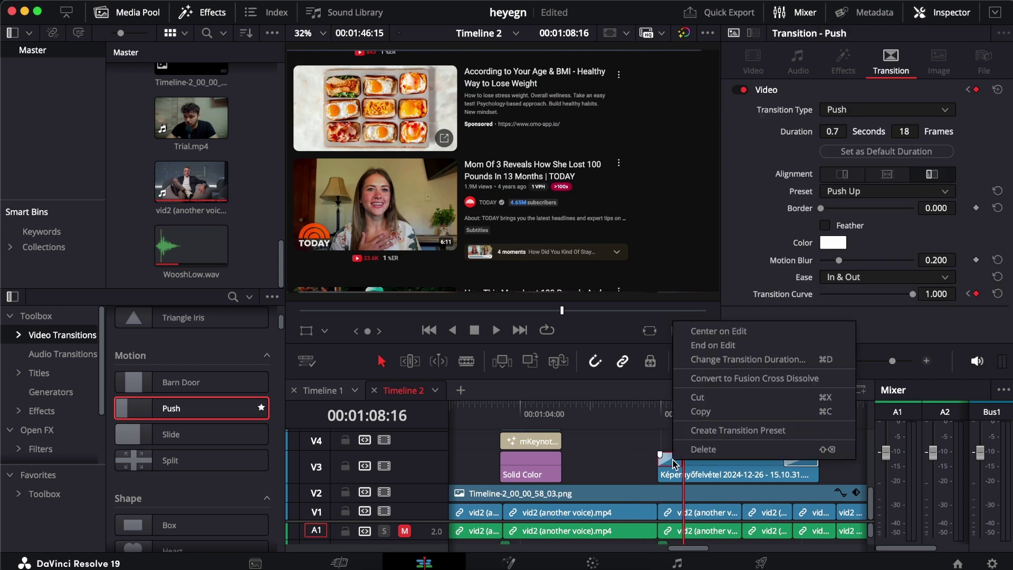
pyautogui.click(704, 429)
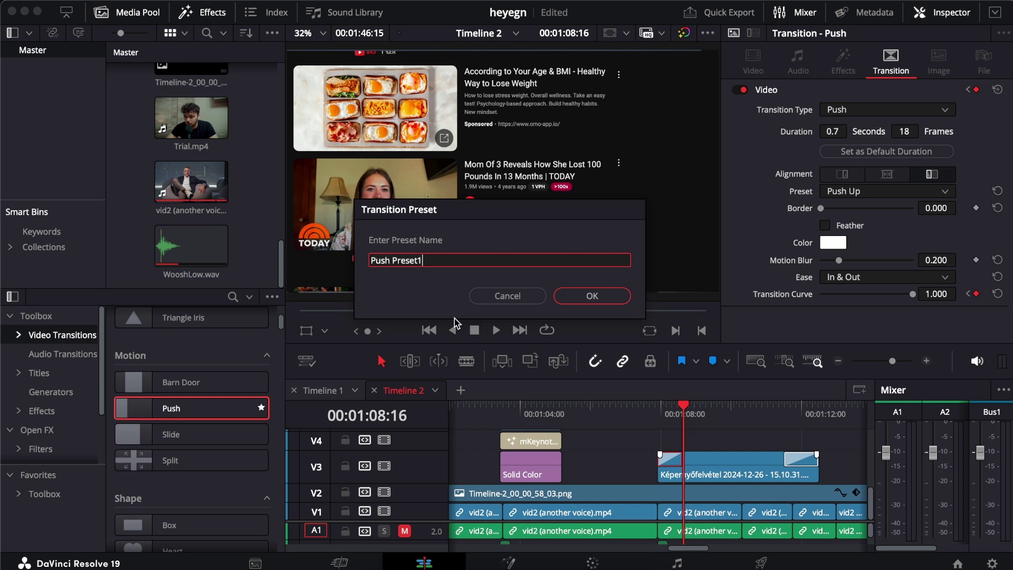
pyautogui.press('Return')
pyautogui.click(631, 357)
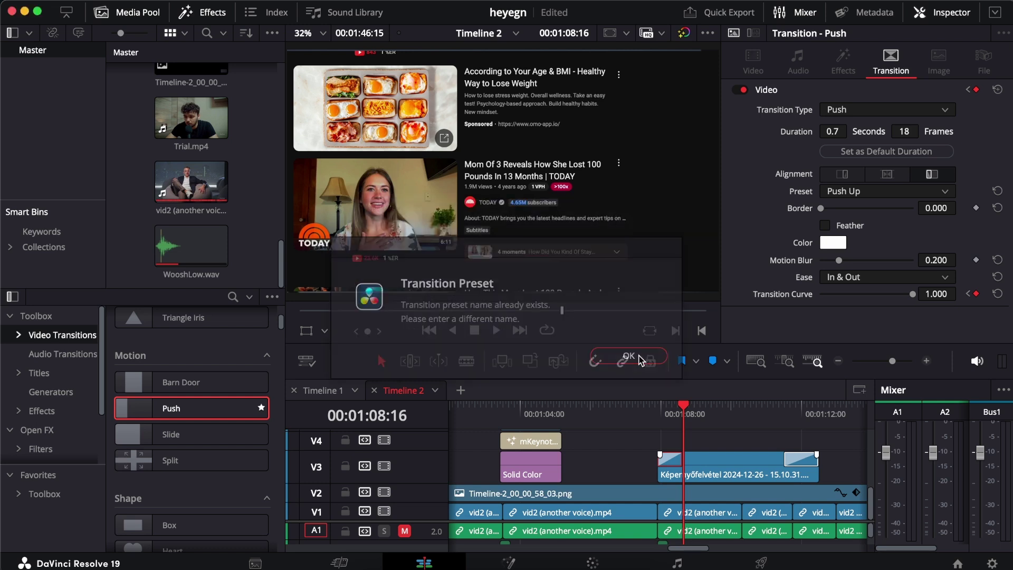
# Step: Cancel the preset dialog, apply the favourite 'Push Preset' (1.2-second Push Down) to V3's start, and preview it
pyautogui.click(508, 296)
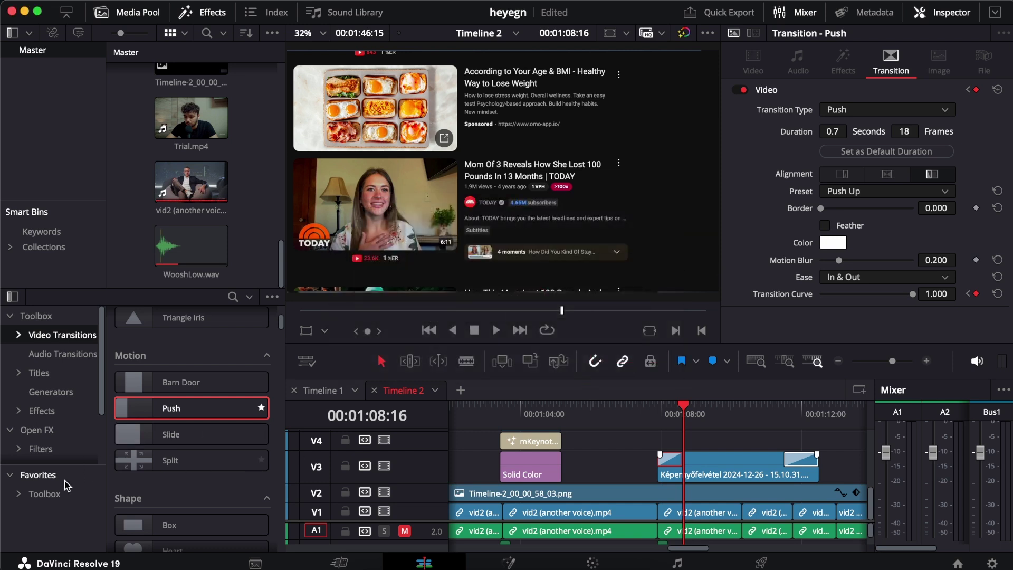
pyautogui.click(58, 475)
pyautogui.scroll(2, 199, 413)
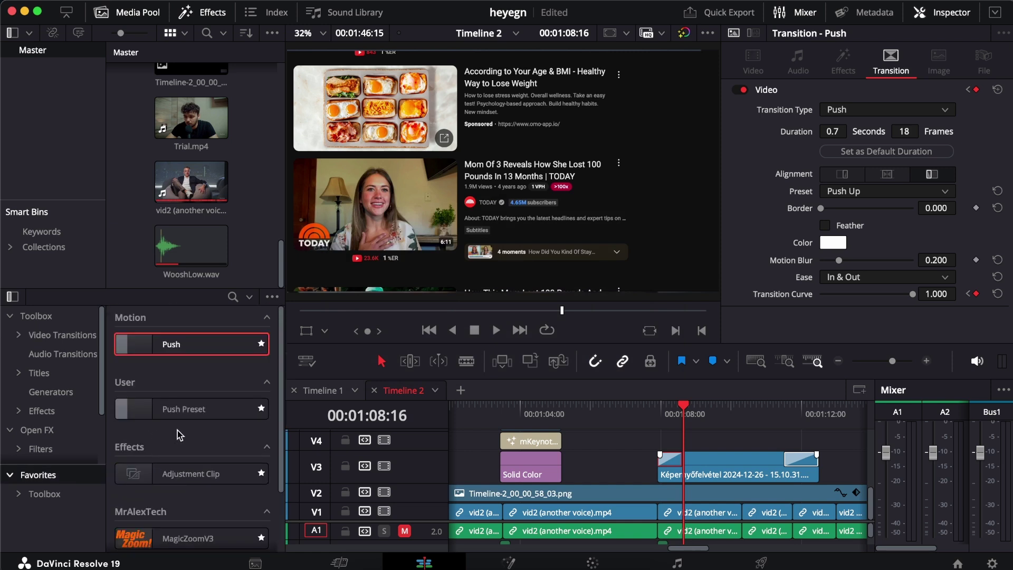
pyautogui.click(671, 464)
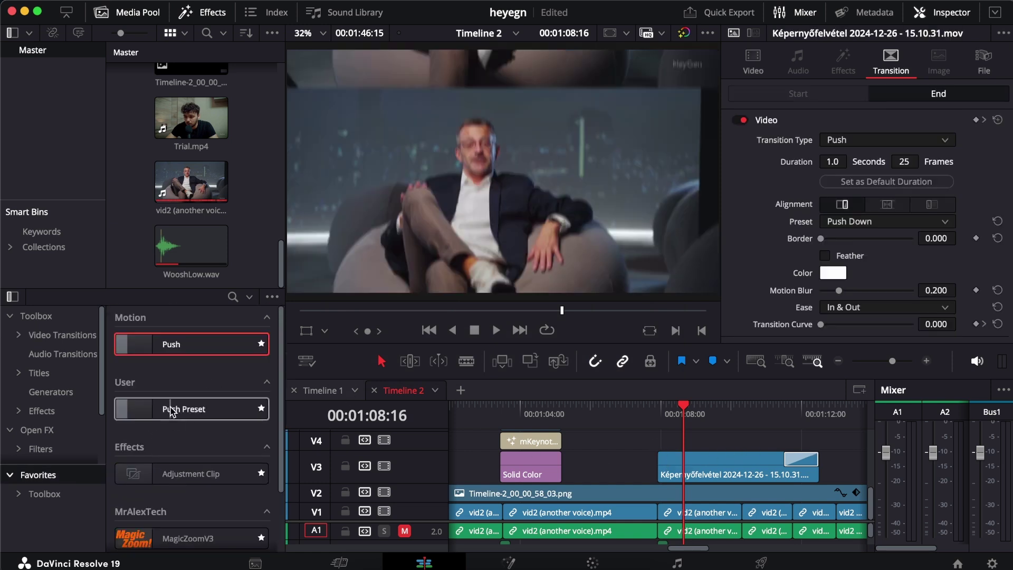
pyautogui.moveTo(201, 409); pyautogui.dragTo(660, 460)
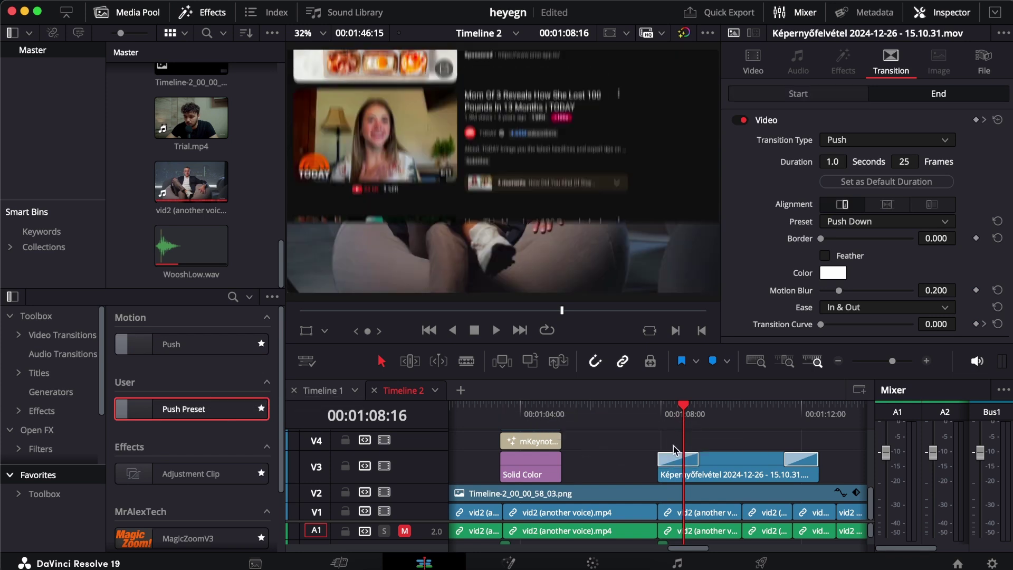
pyautogui.click(660, 416)
pyautogui.press('space')
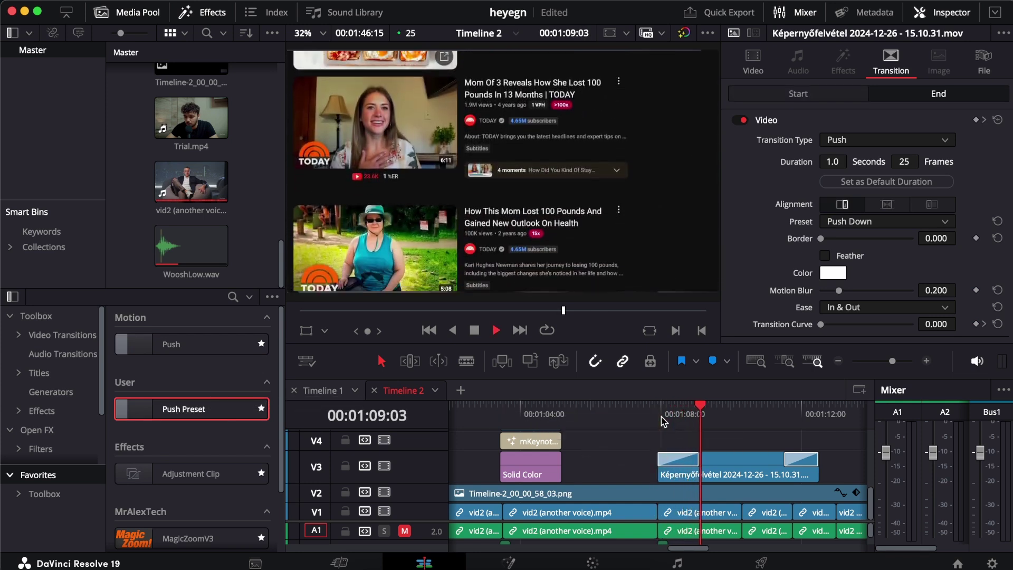
pyautogui.press('space')
pyautogui.click(694, 465)
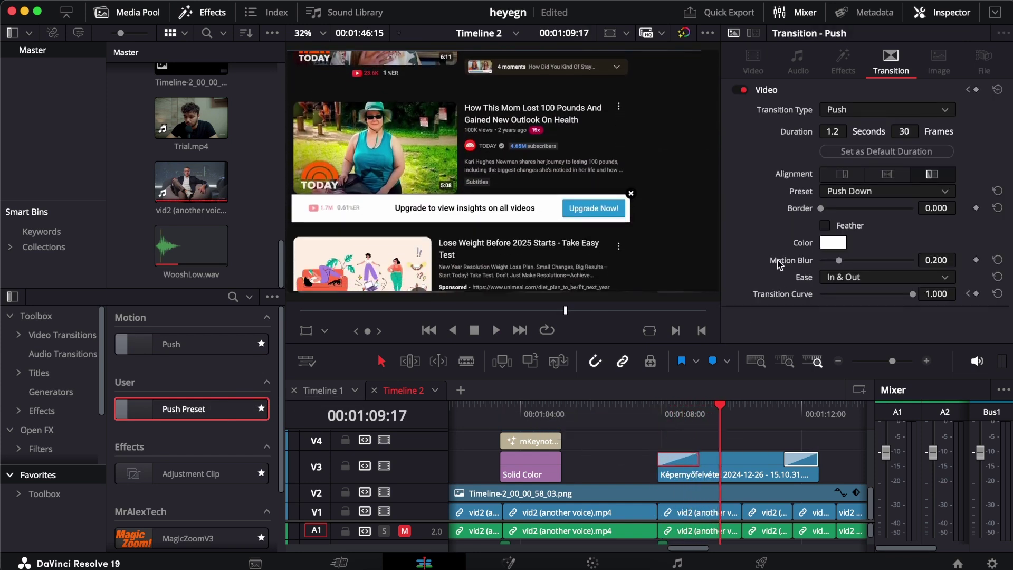
pyautogui.click(868, 191)
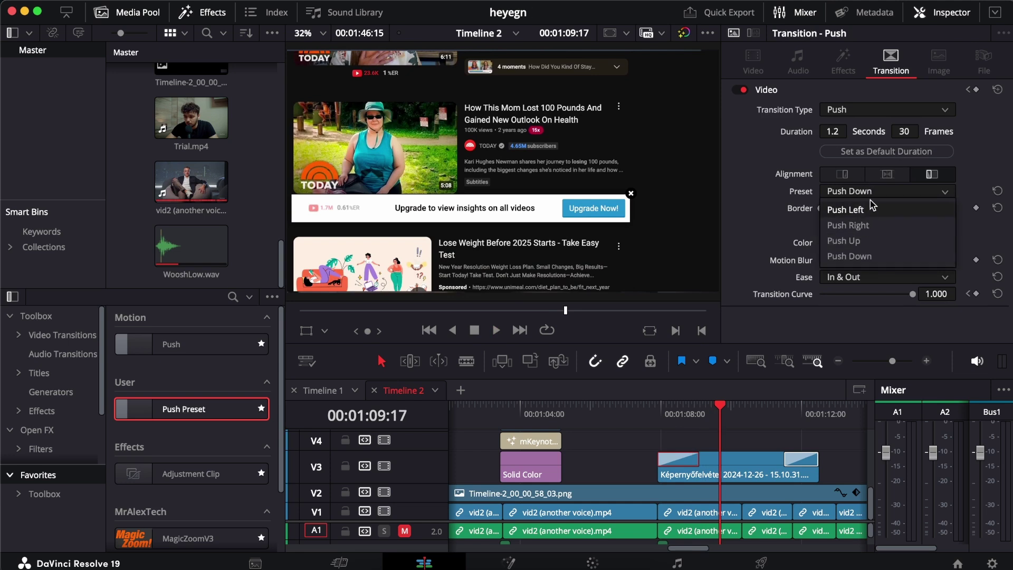